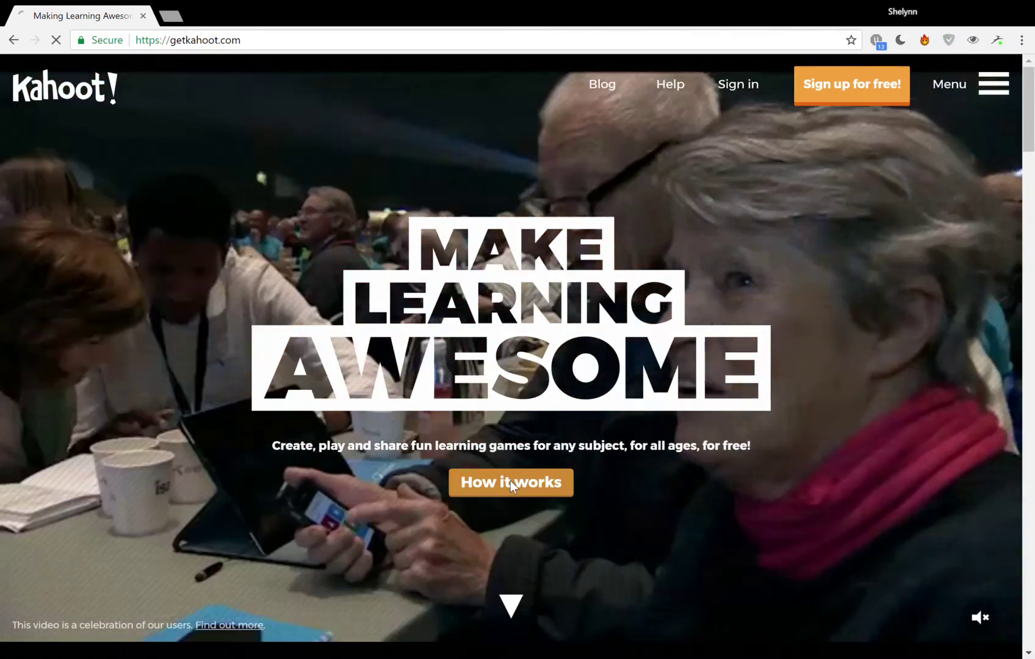
- View the How it works page and sign in to the Kahoot account
click(513, 482)
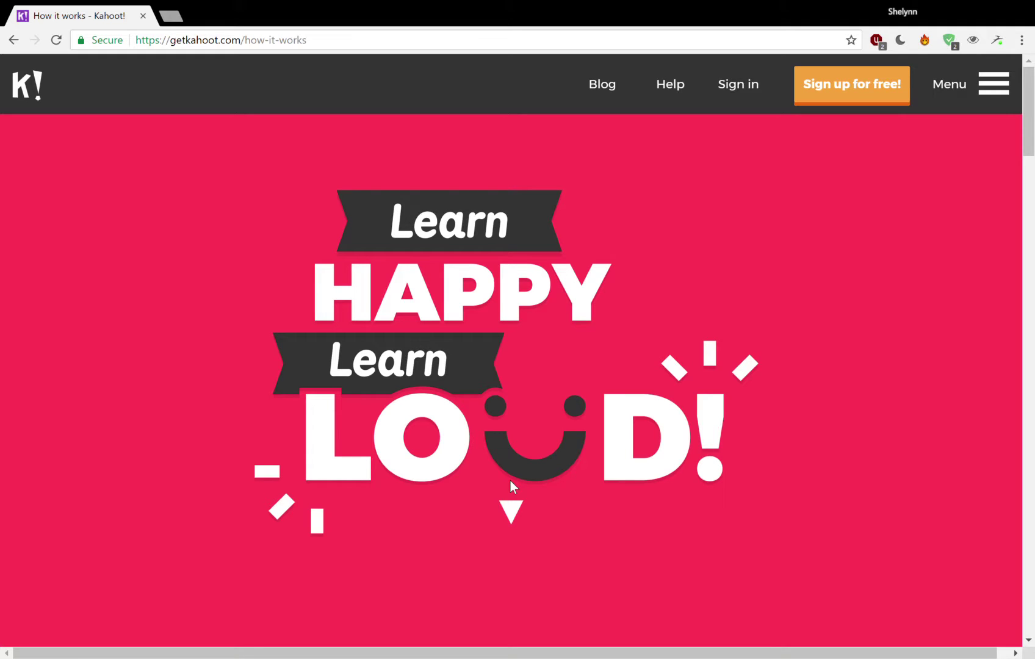
click(759, 91)
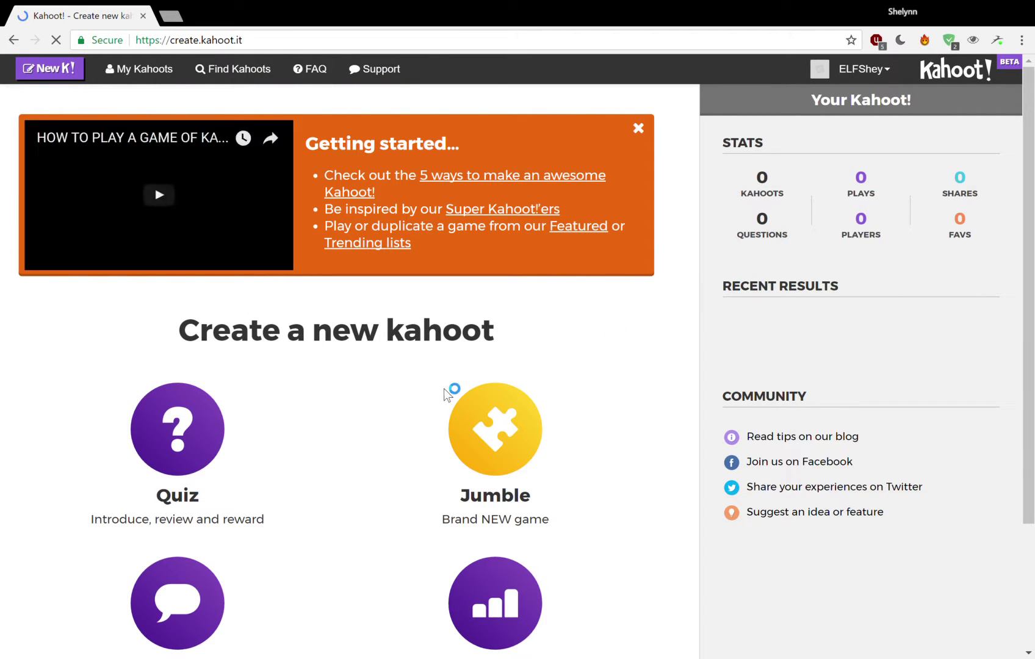
scroll(469, 351, down, 1)
scroll(469, 351, up, 1)
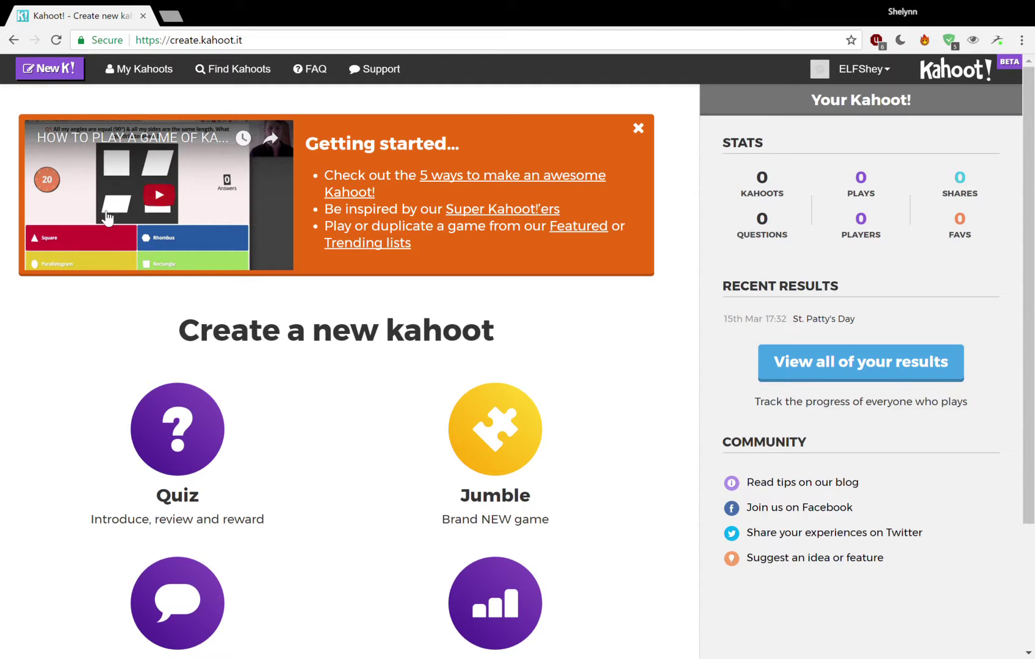
- Open the details of the St. Patty's Day quiz from the account's own kahoots
click(150, 77)
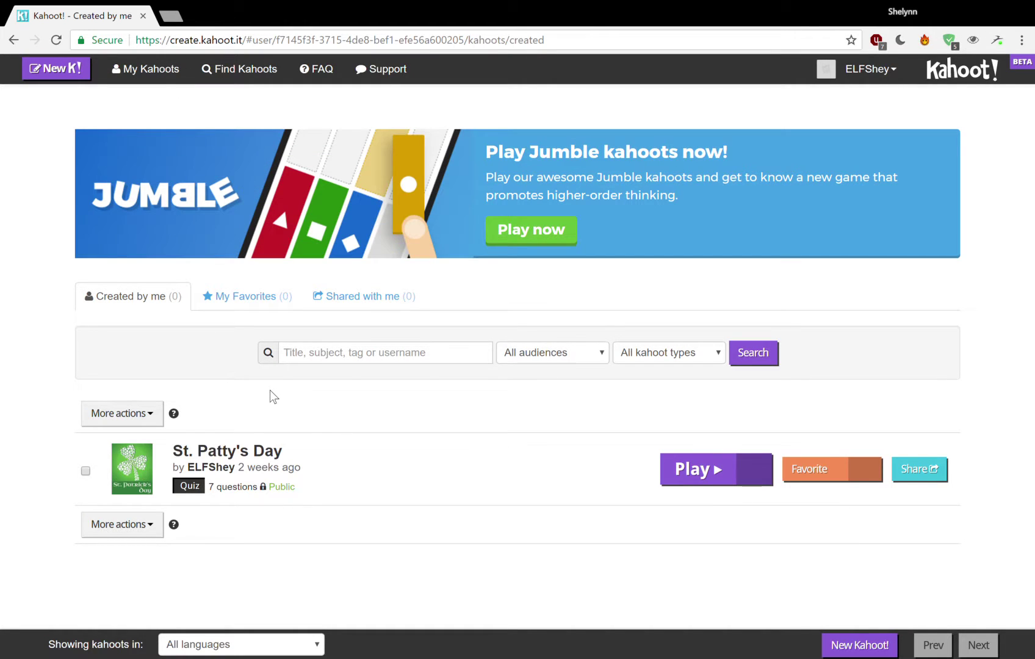
mouse_move(249, 453)
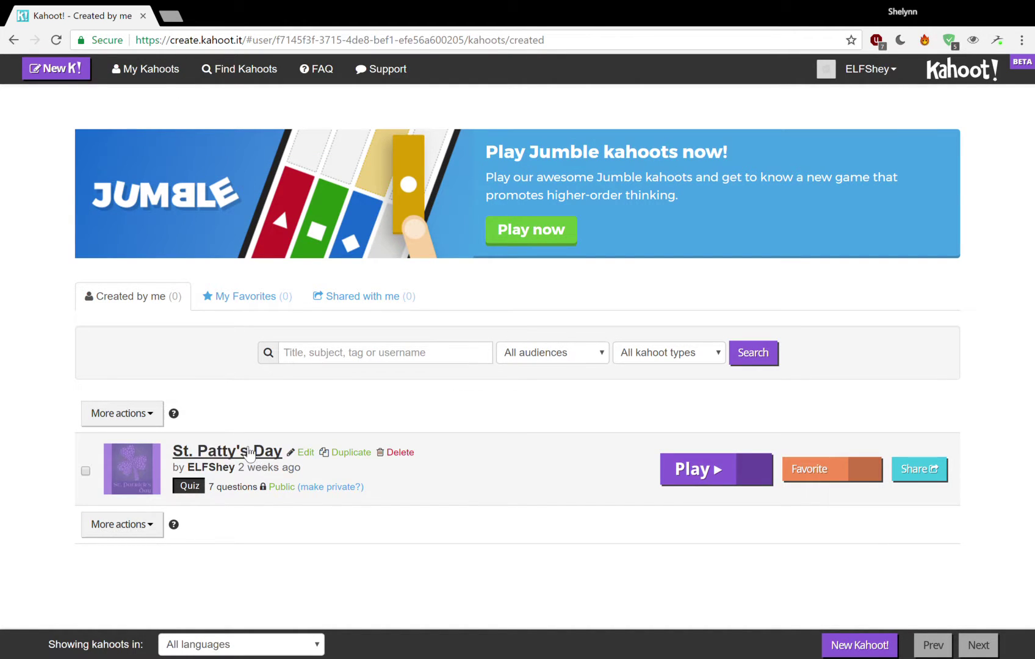
click(248, 451)
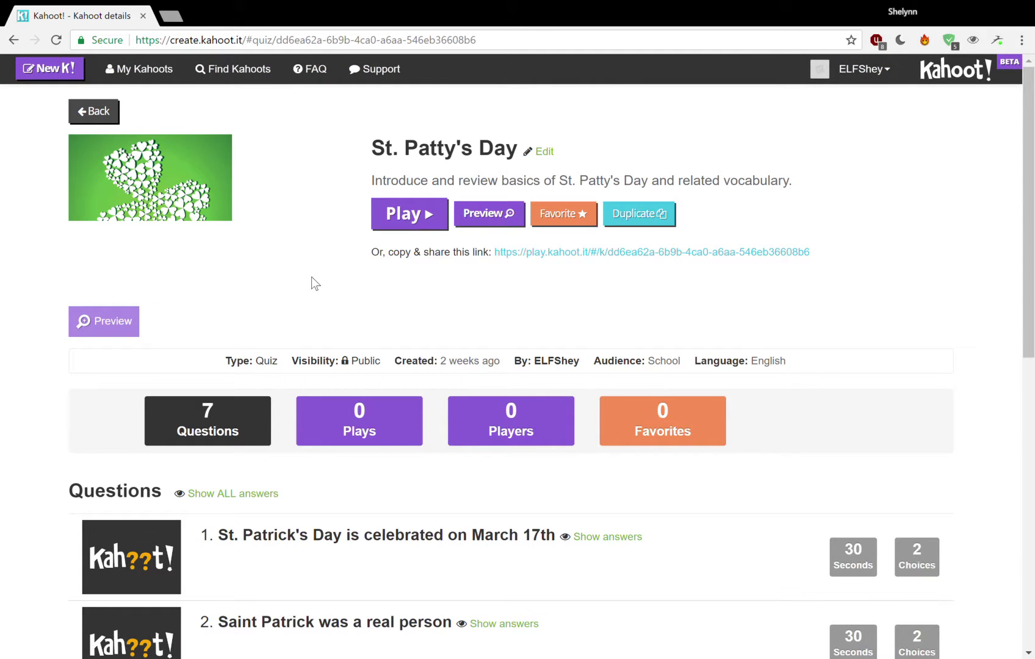
- Examine the St. Patty's Day quiz's details and its question list with time limits and answer choices
scroll(389, 296, down, 1)
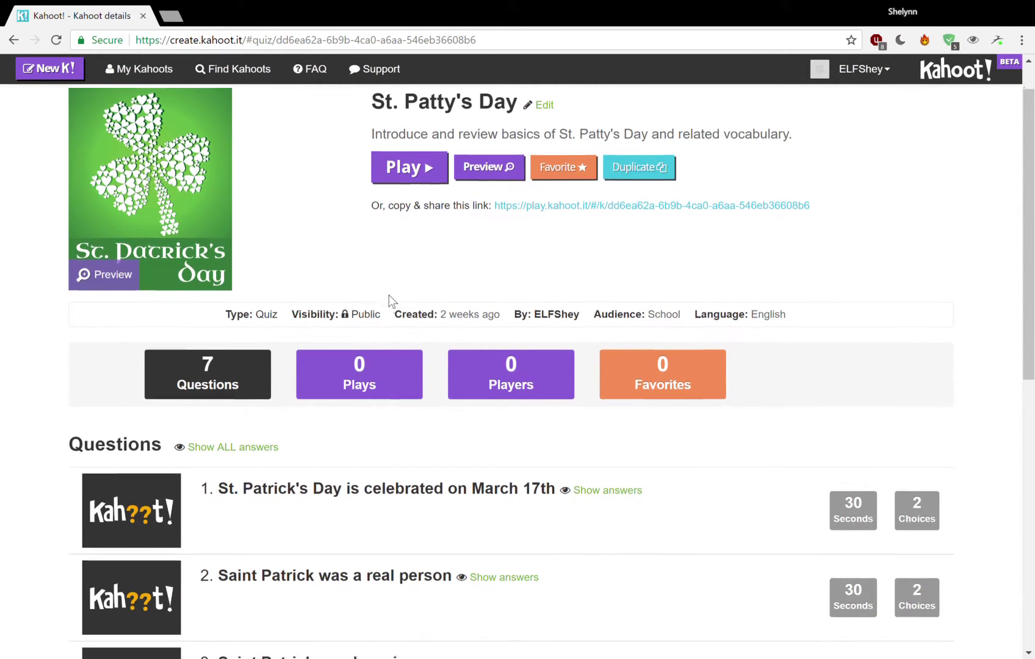
scroll(389, 296, down, 1)
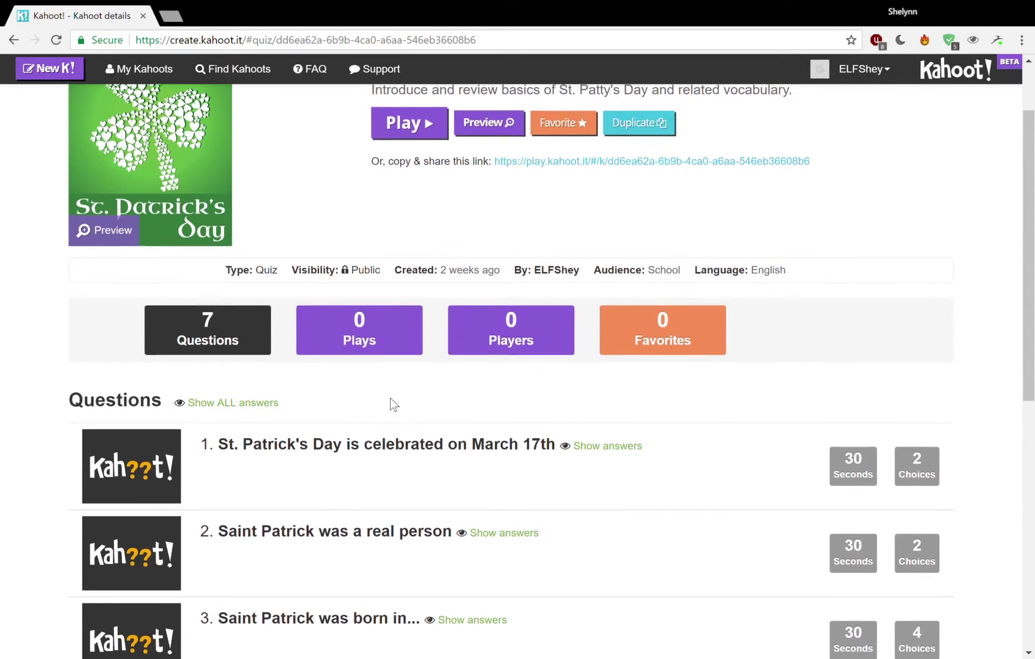
scroll(390, 402, down, 2)
scroll(307, 393, down, 1)
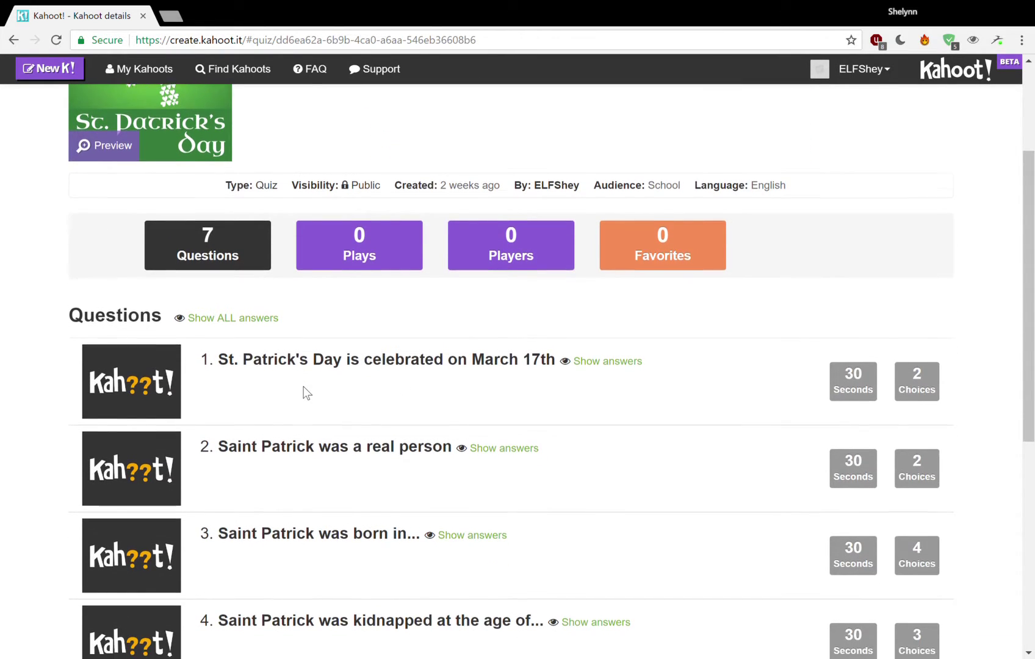
scroll(307, 393, down, 2)
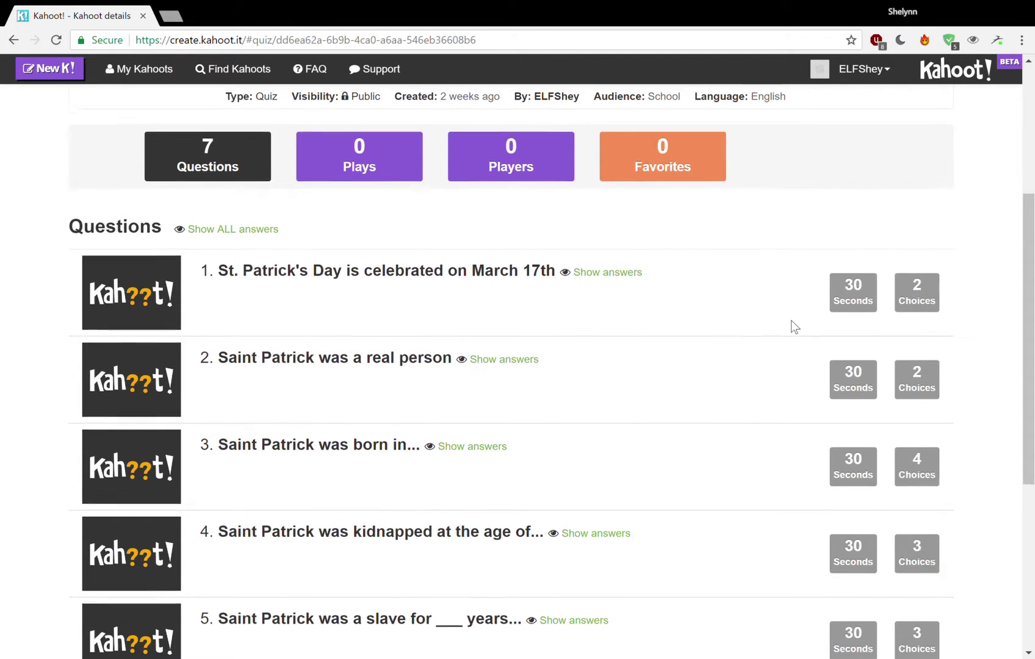
scroll(792, 319, up, 1)
scroll(370, 353, up, 5)
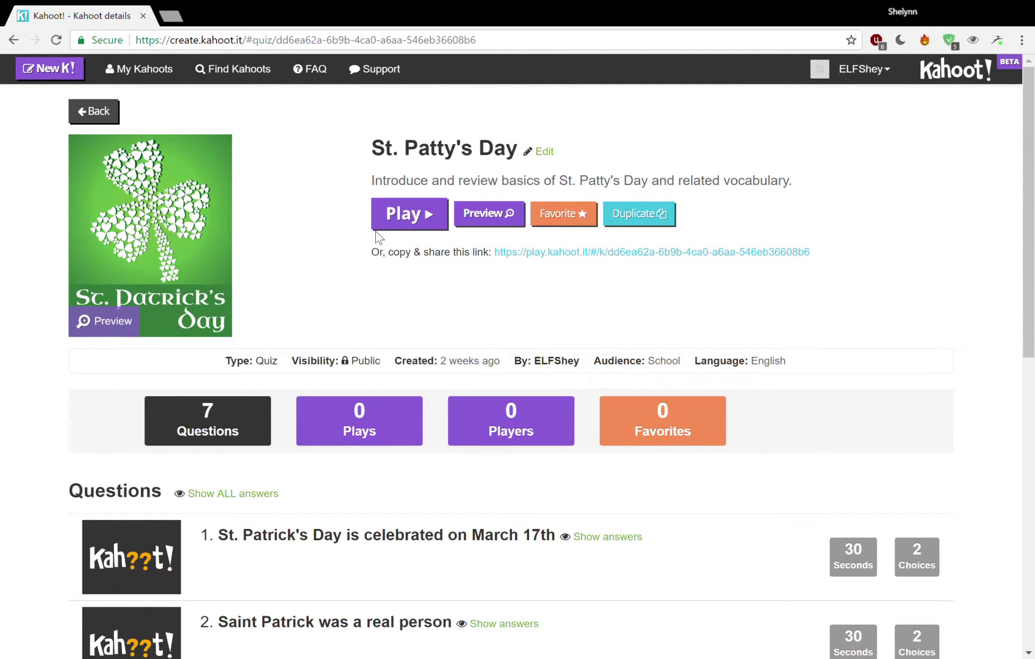
- Launch the St. Patty's Day quiz as a Classic player vs player game after viewing the game options
click(420, 224)
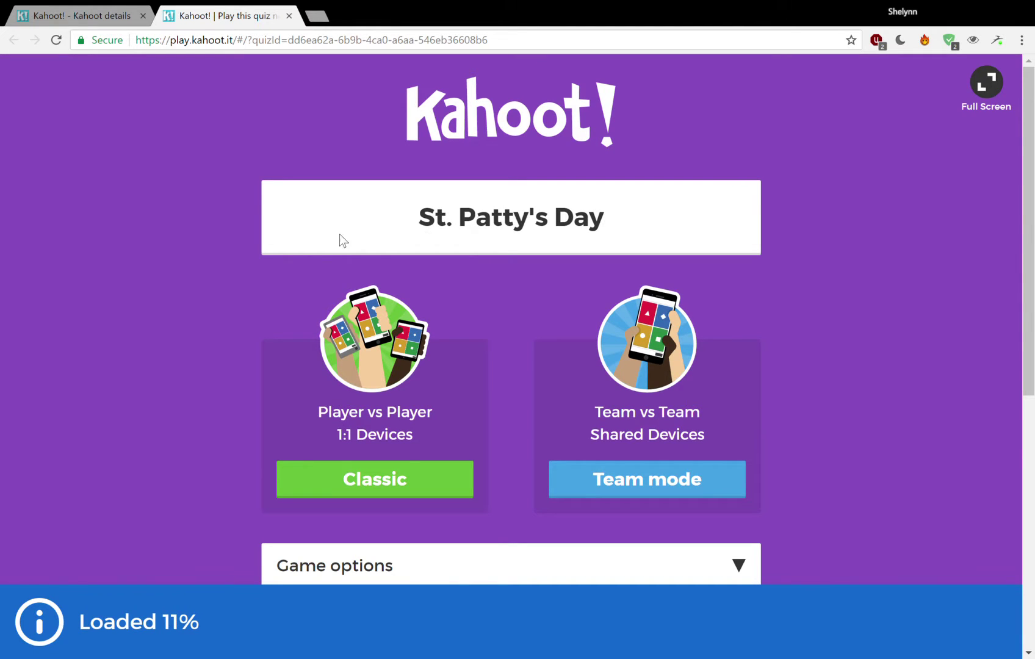
scroll(158, 302, down, 1)
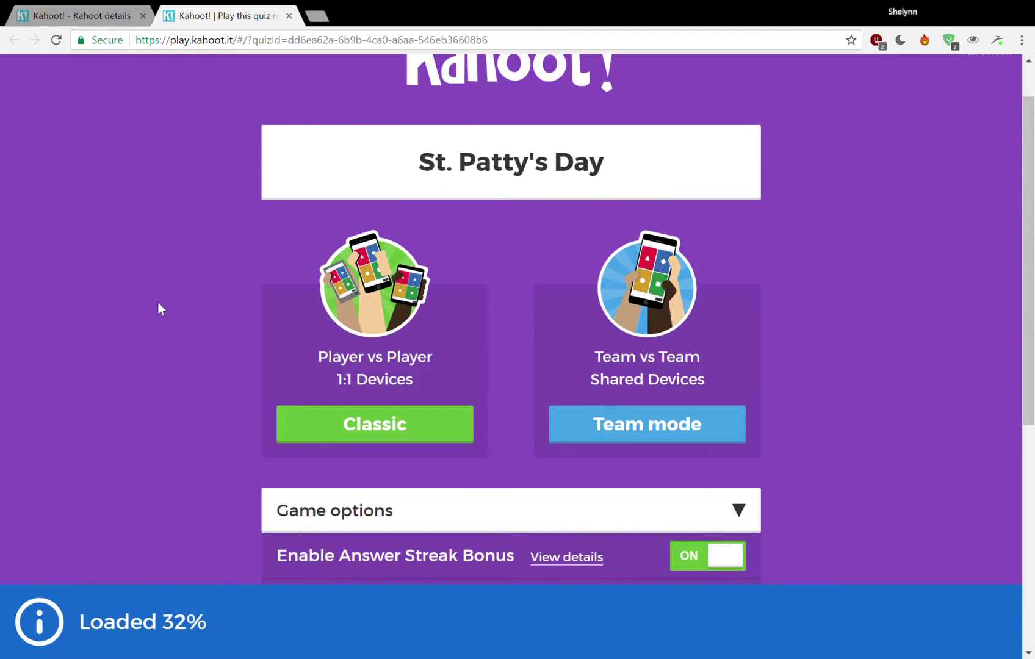
scroll(199, 344, up, 1)
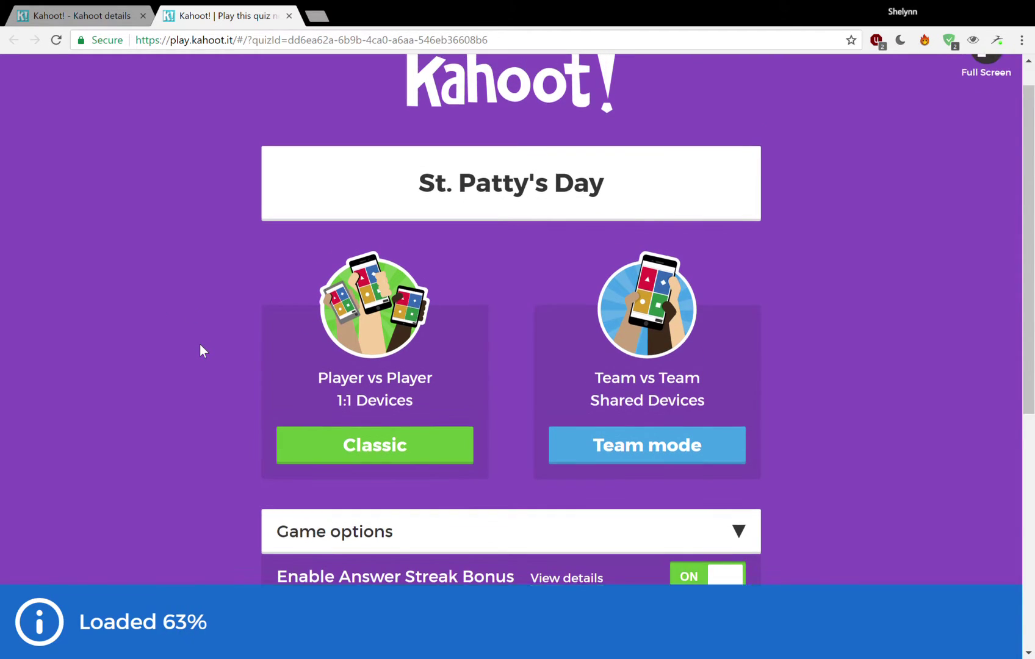
scroll(200, 345, down, 1)
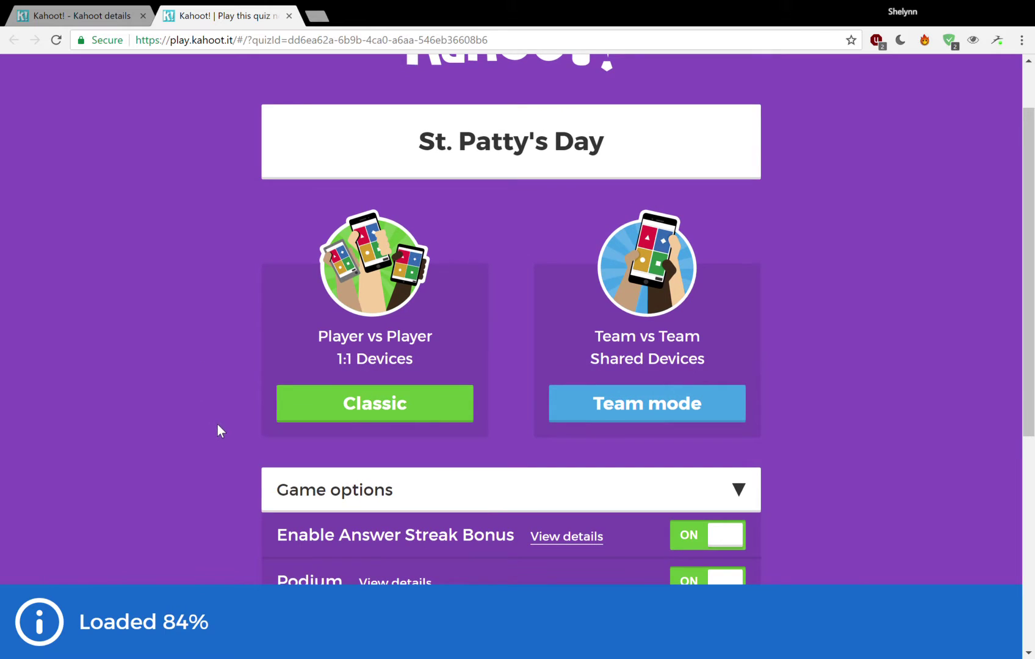
click(351, 394)
click(359, 420)
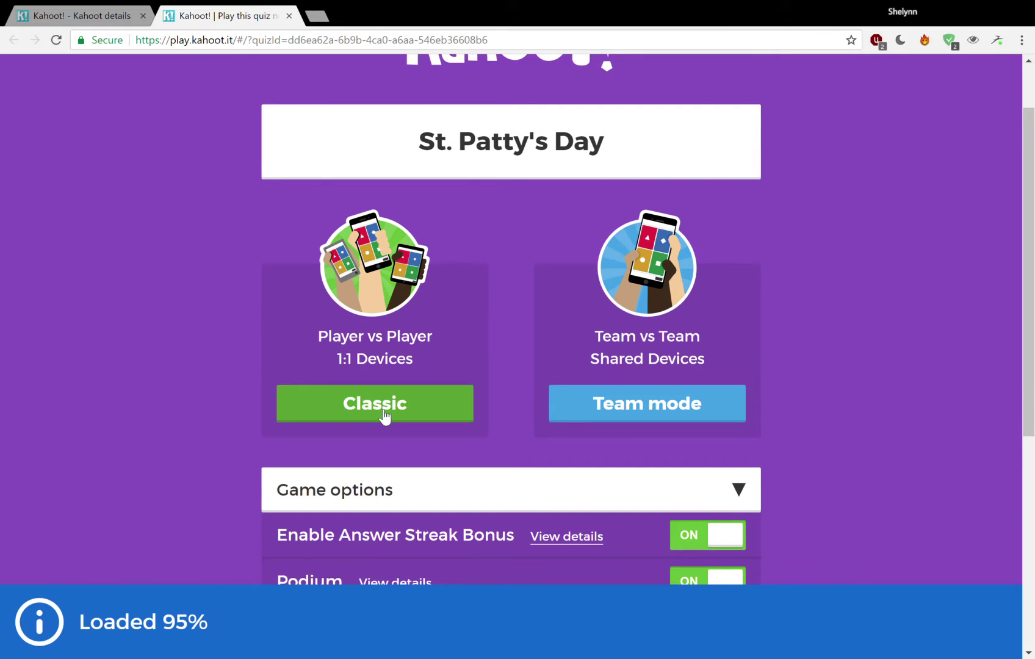
click(378, 410)
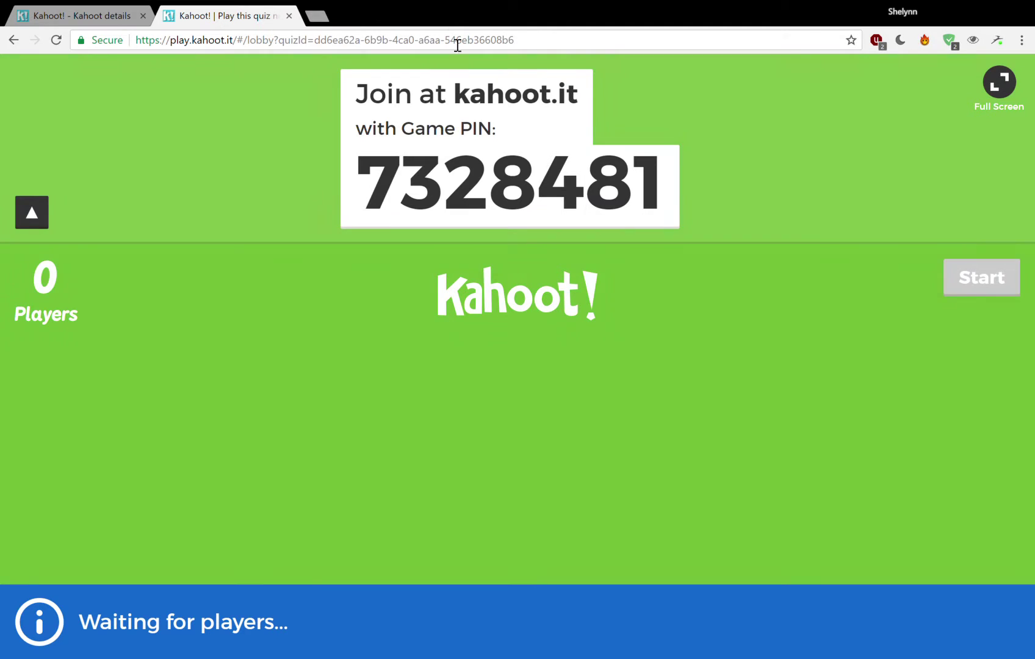
- Highlight the kahoot.it join address and the game PIN in the lobby
drag(455, 101, 597, 106)
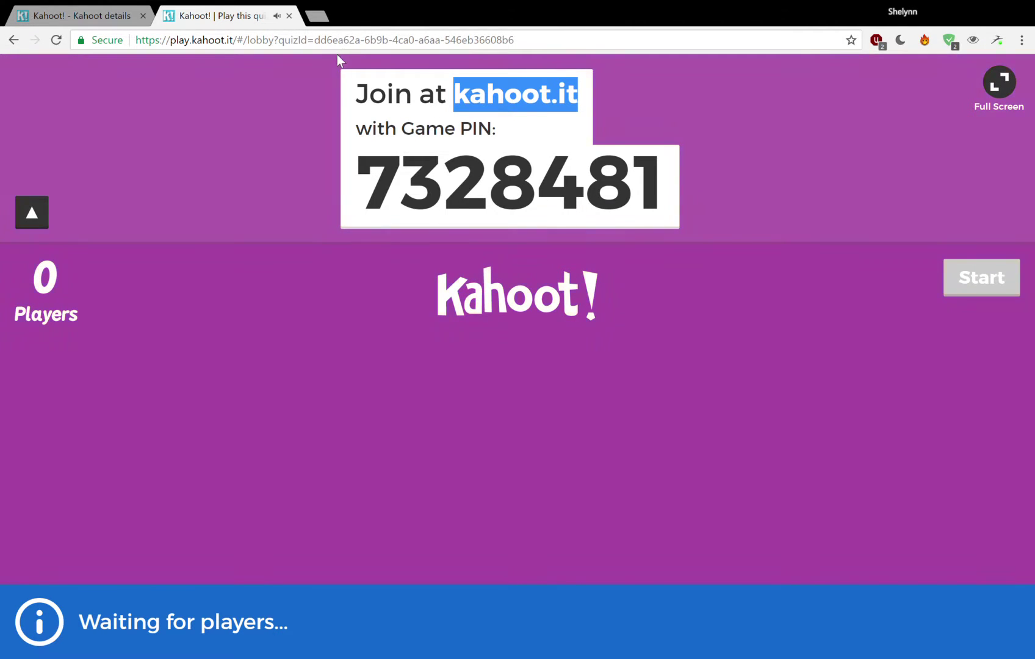
click(366, 153)
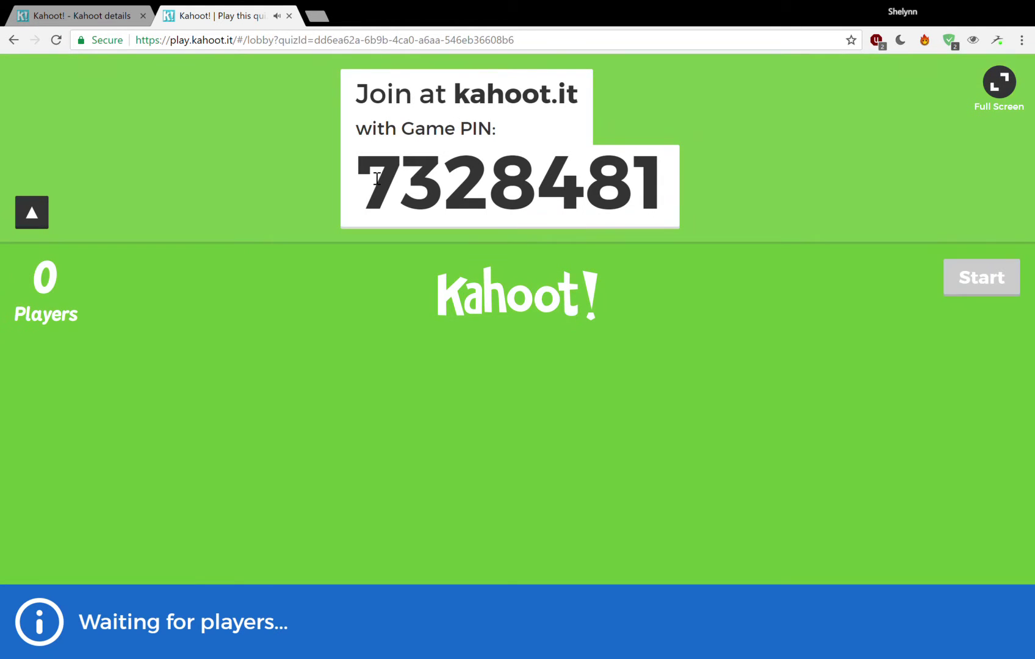
drag(354, 180, 648, 193)
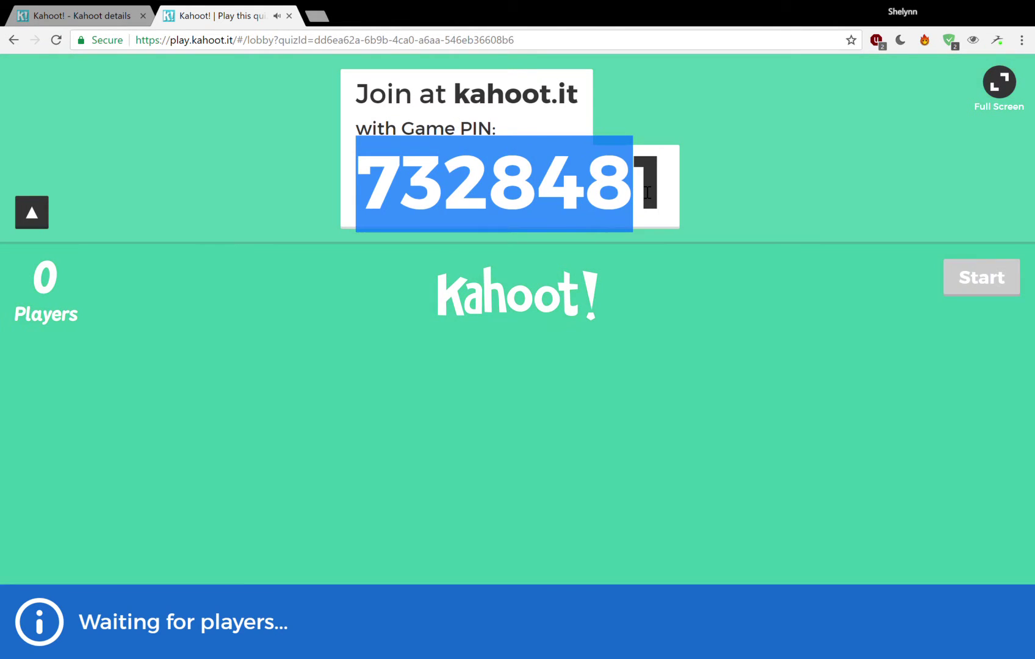
click(503, 181)
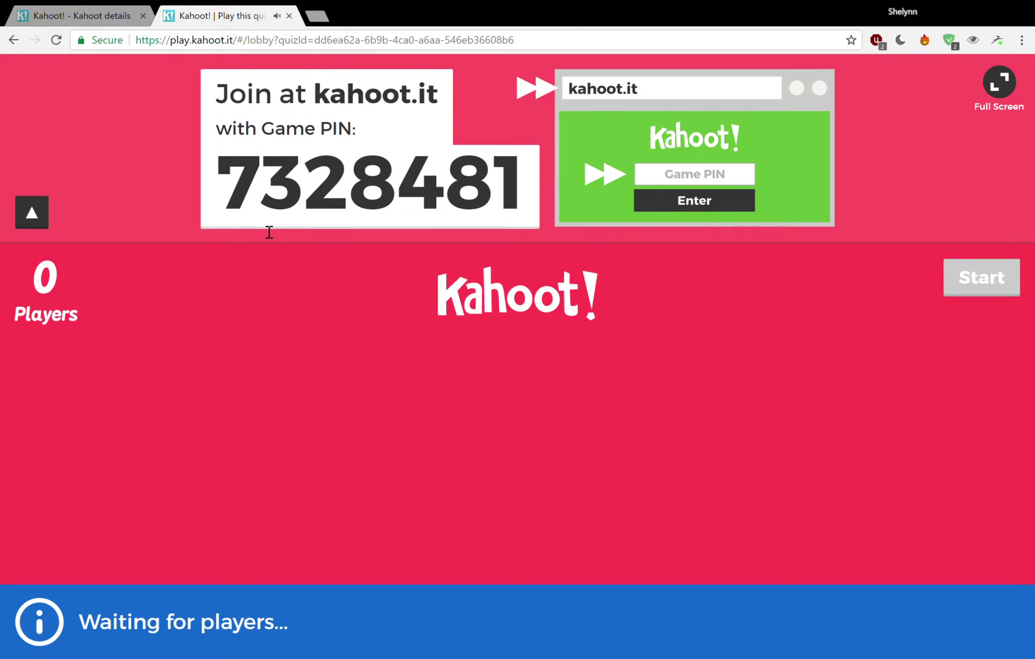
- Leave the game lobby and return to the St. Patty's Day quiz details page
click(14, 40)
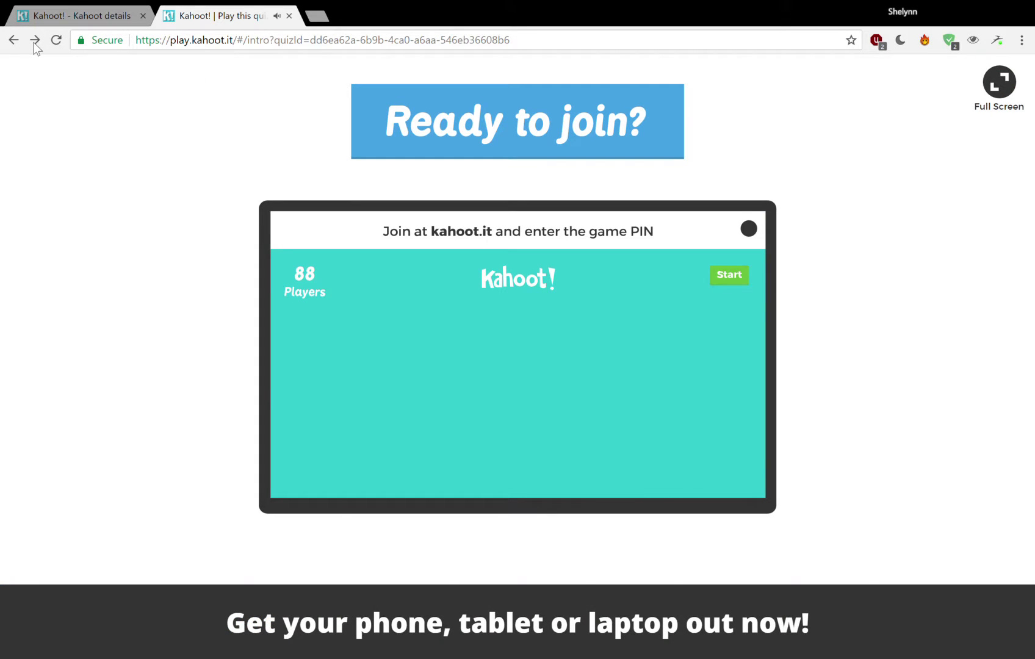
click(13, 41)
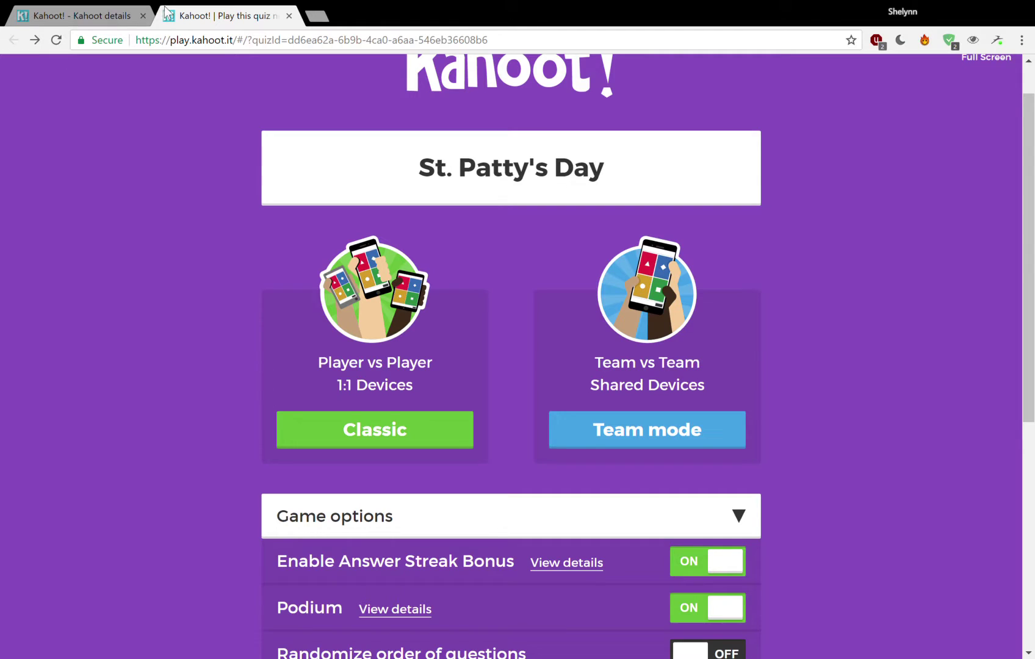
click(97, 15)
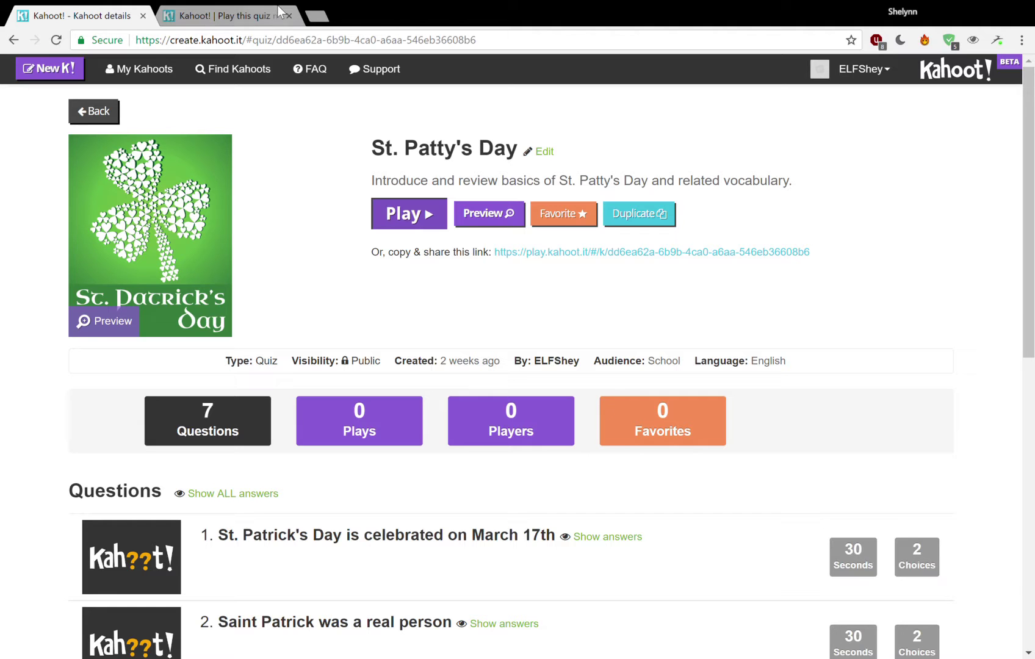
- Open the St. Patty's Day quiz preview with the simulated phone and choose Classic mode
click(501, 212)
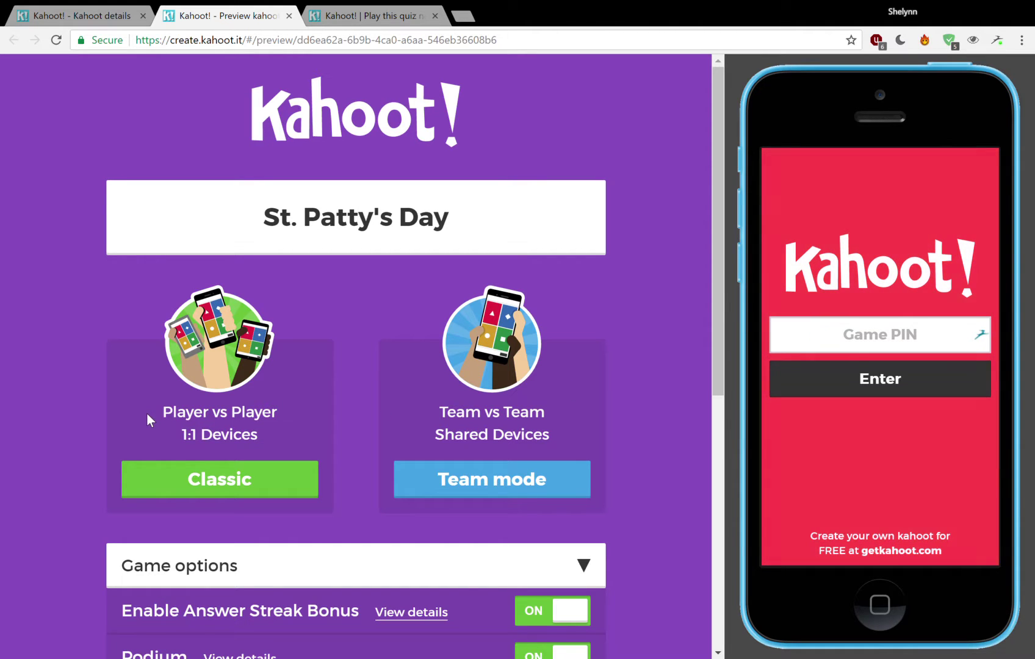
scroll(147, 413, down, 2)
click(185, 351)
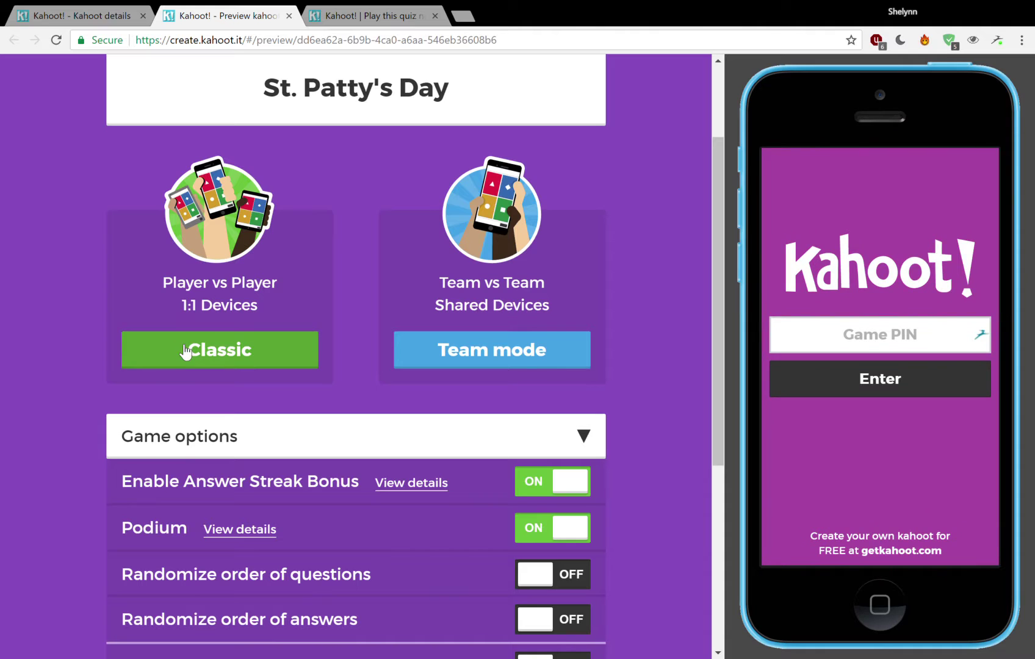
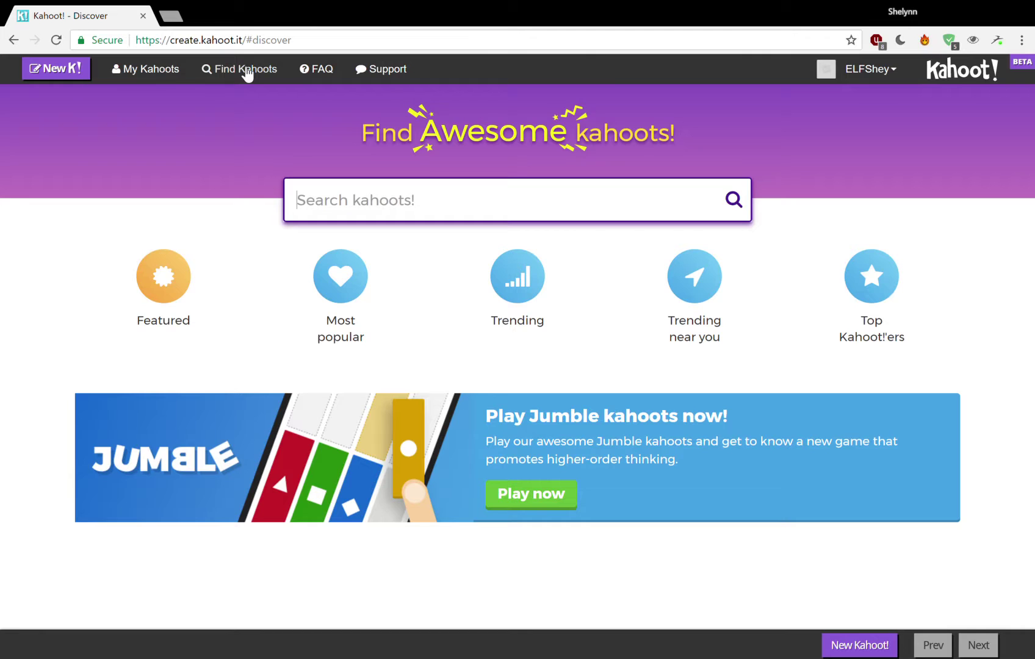
- Browse the Trending near you kahoots and launch the GENERAL KNOWLEDGE quiz in Classic mode
click(715, 303)
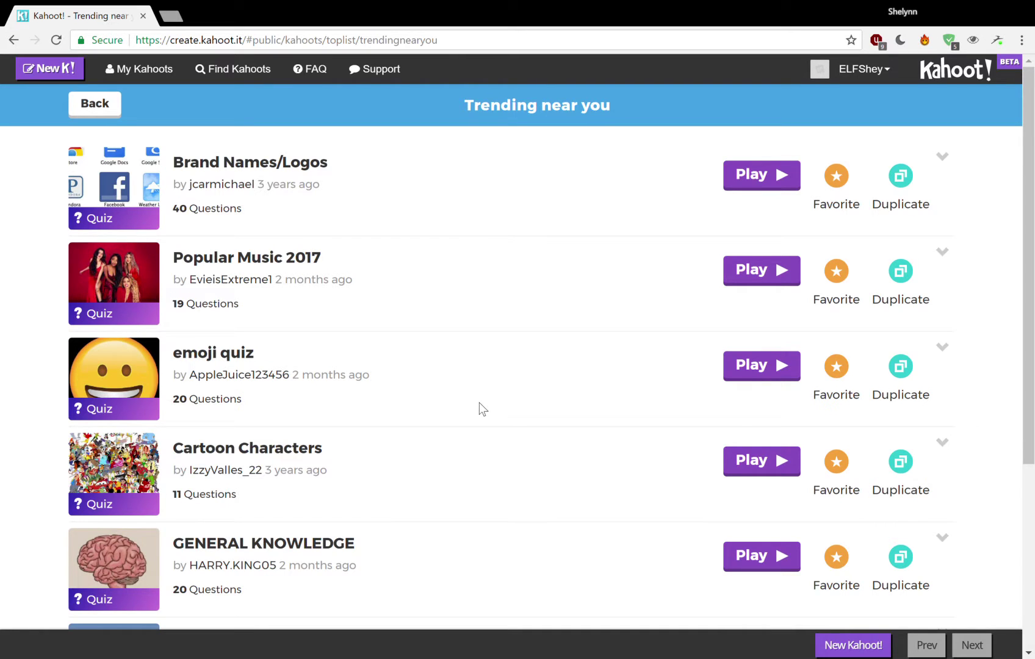
scroll(480, 408, down, 5)
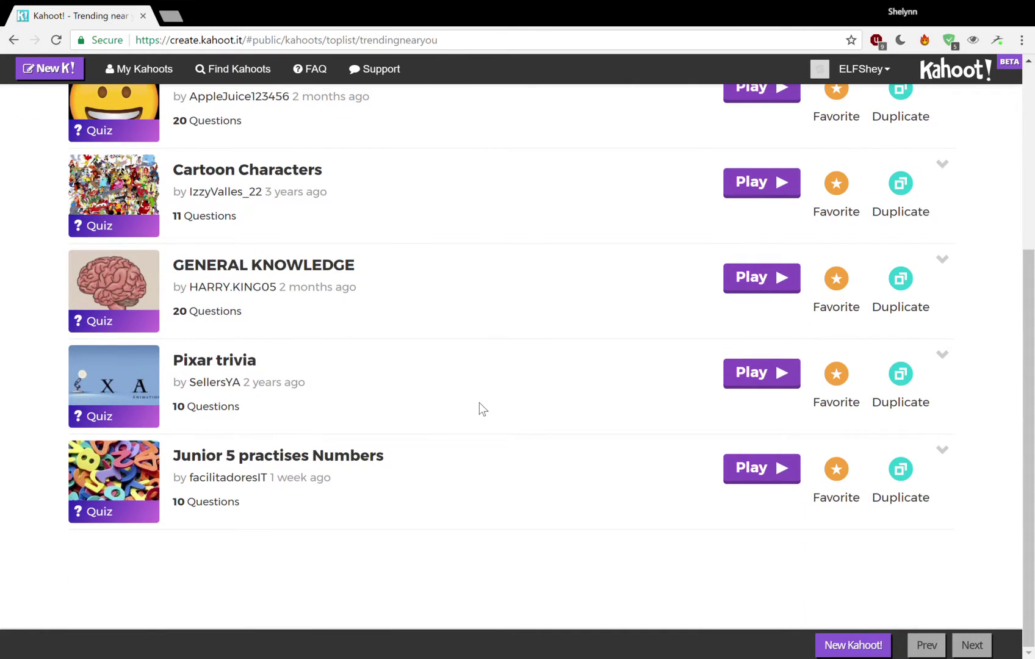
scroll(480, 409, up, 3)
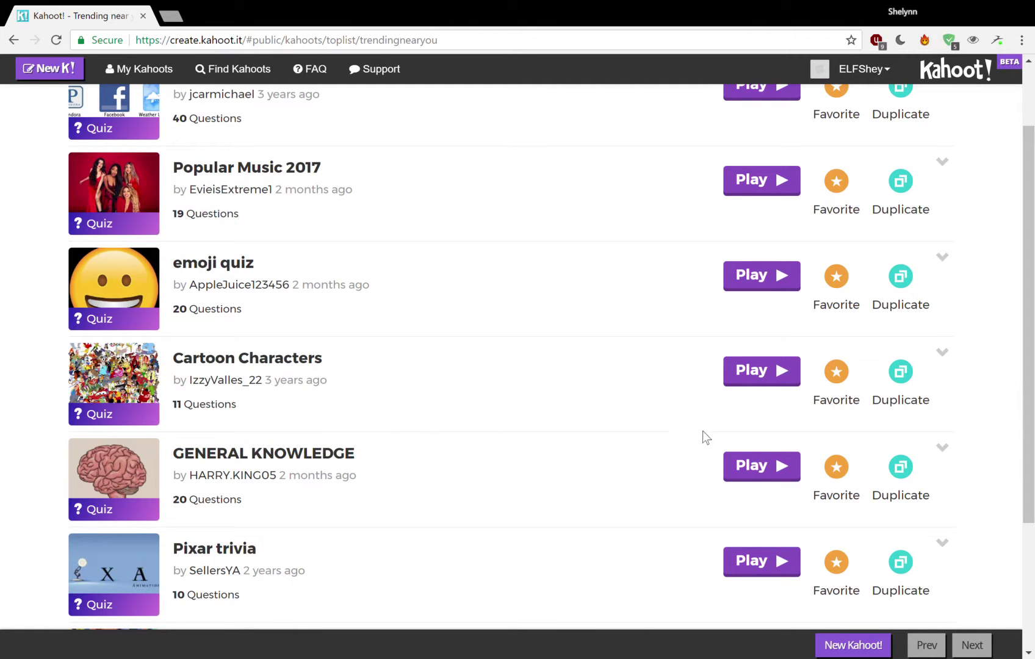
click(747, 477)
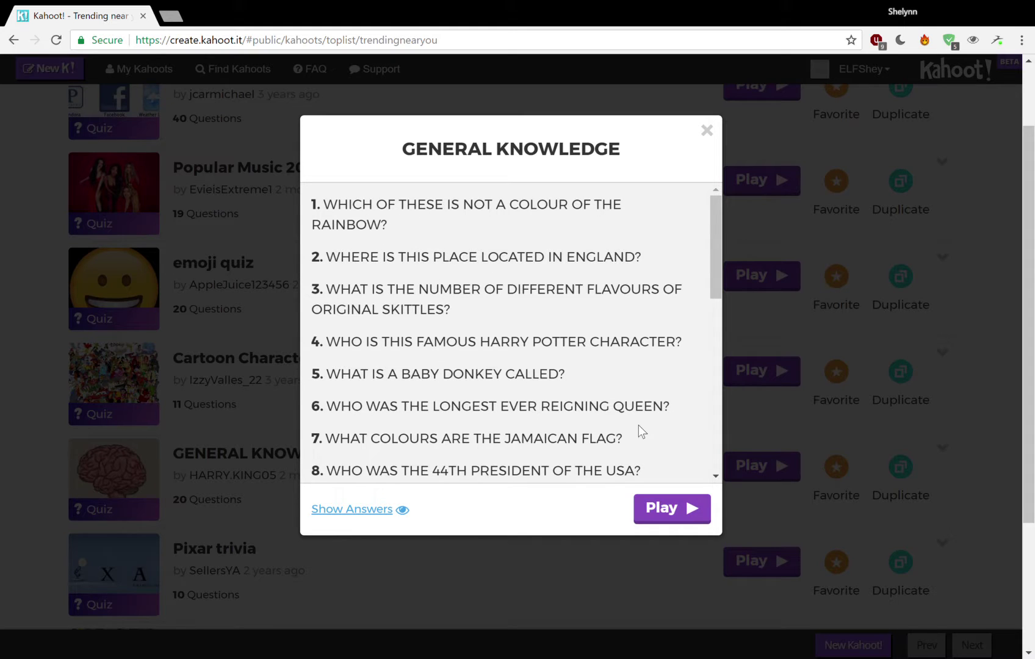
click(661, 518)
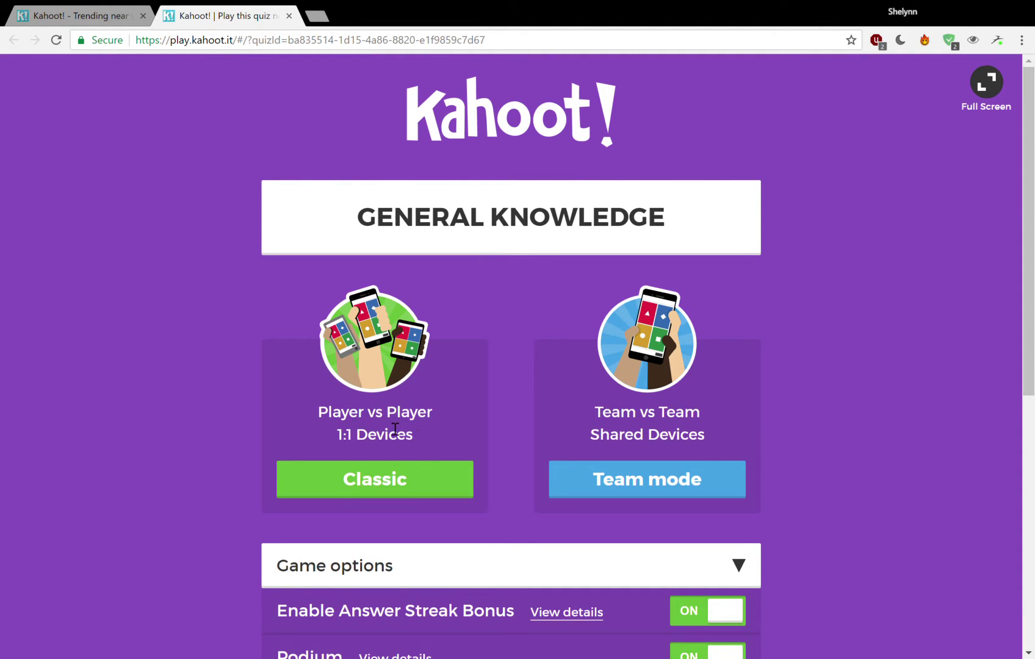
click(403, 494)
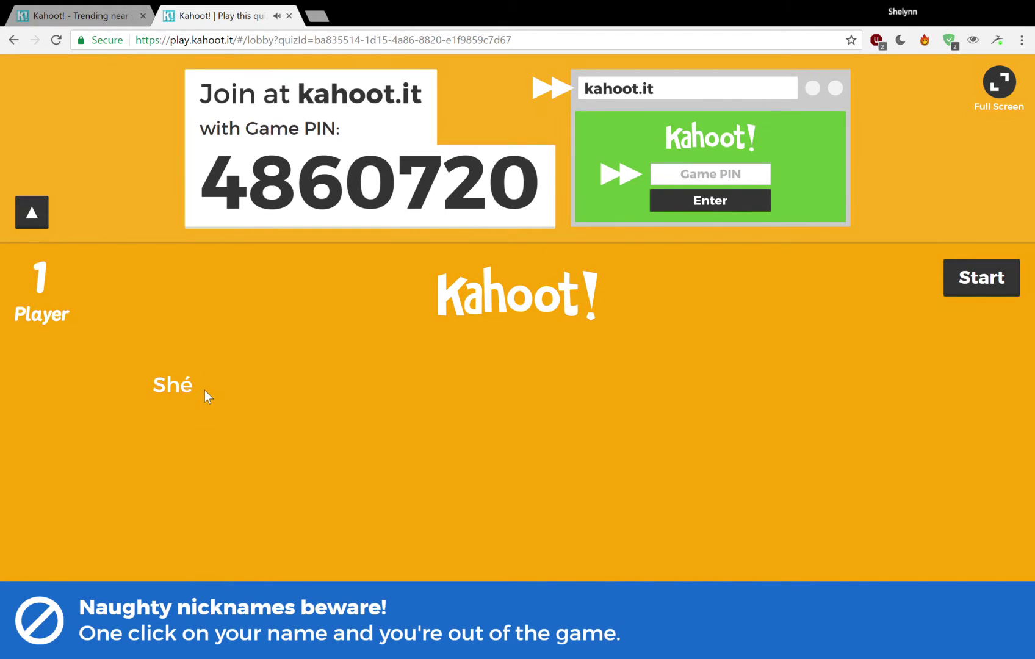
- Start the game with the joined player and advance from the first question's results to the scoreboard
click(986, 280)
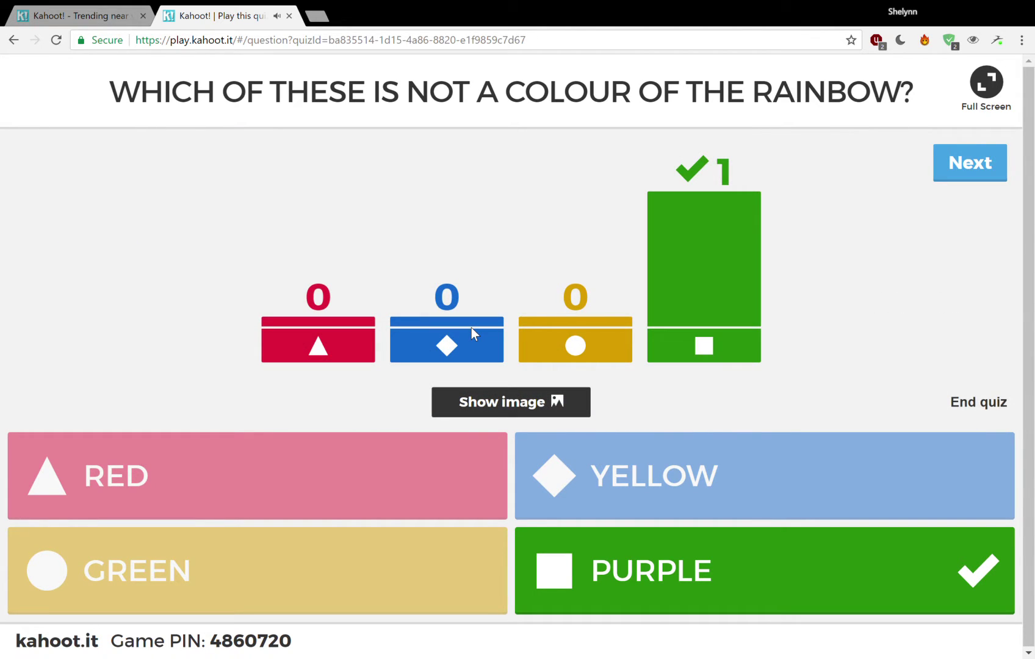
click(972, 163)
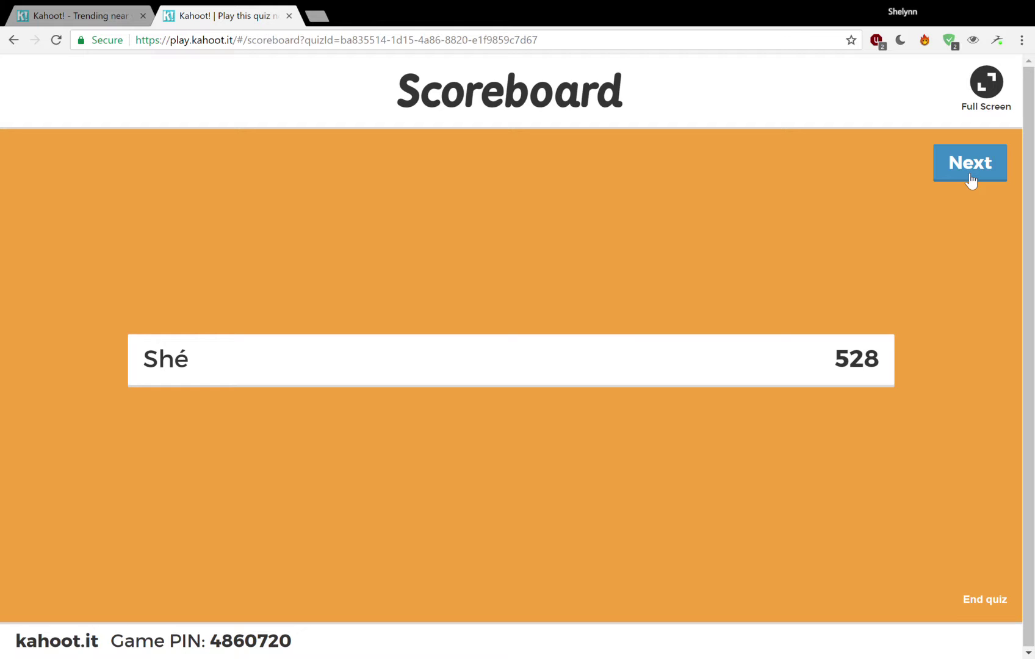
- Advance the GENERAL KNOWLEDGE game through its remaining questions to the podium and get the final results
click(970, 176)
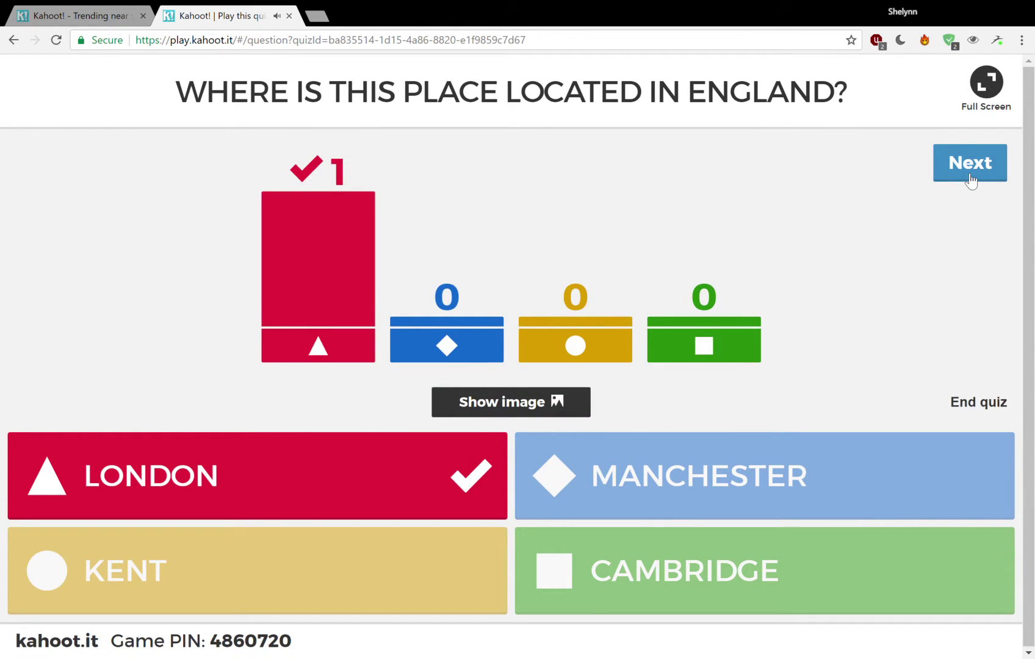
click(971, 177)
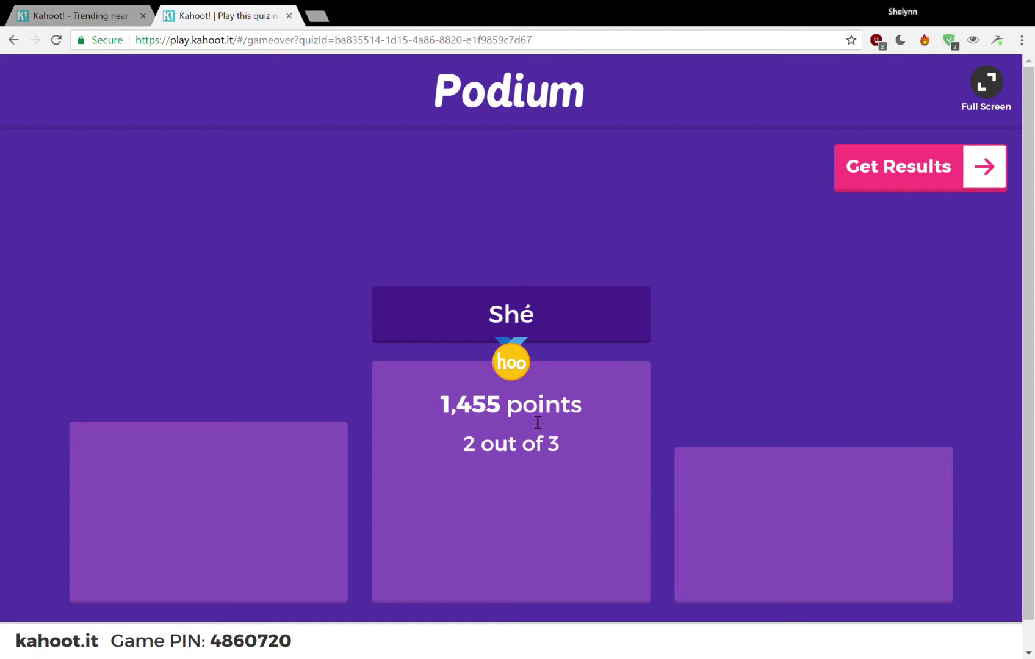
click(881, 186)
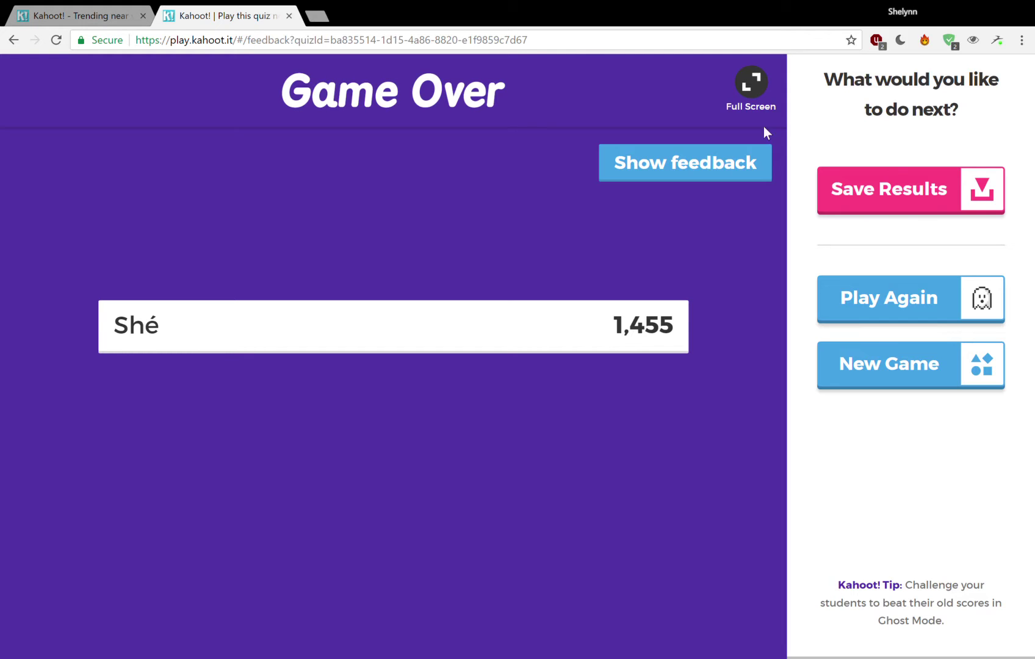
- Go back to the kahoot library, close the GENERAL KNOWLEDGE question list and start creating a new Quiz
click(119, 5)
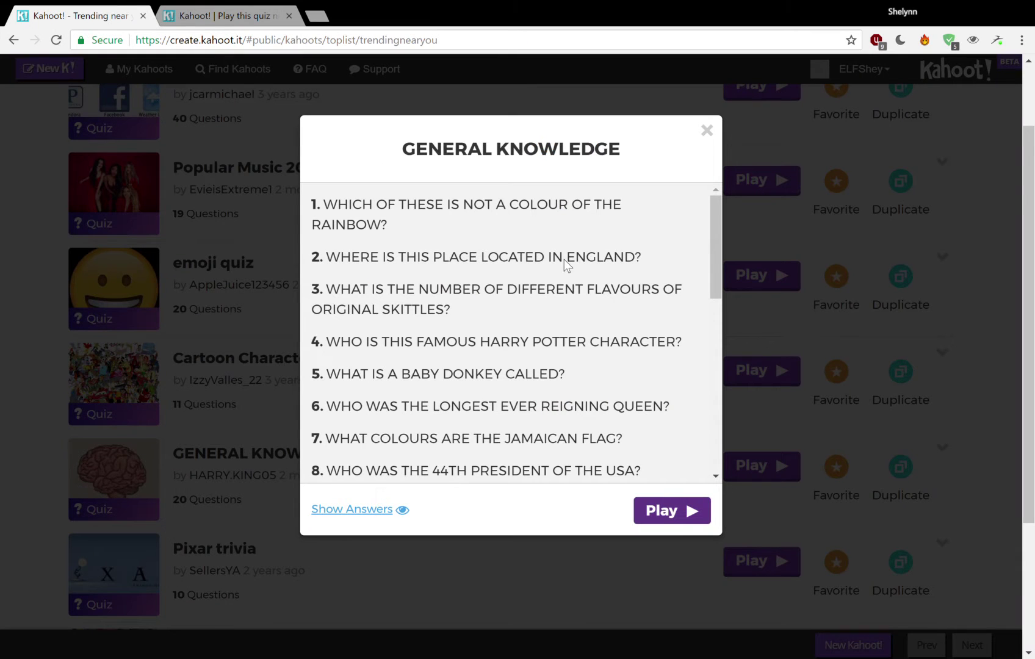
click(709, 131)
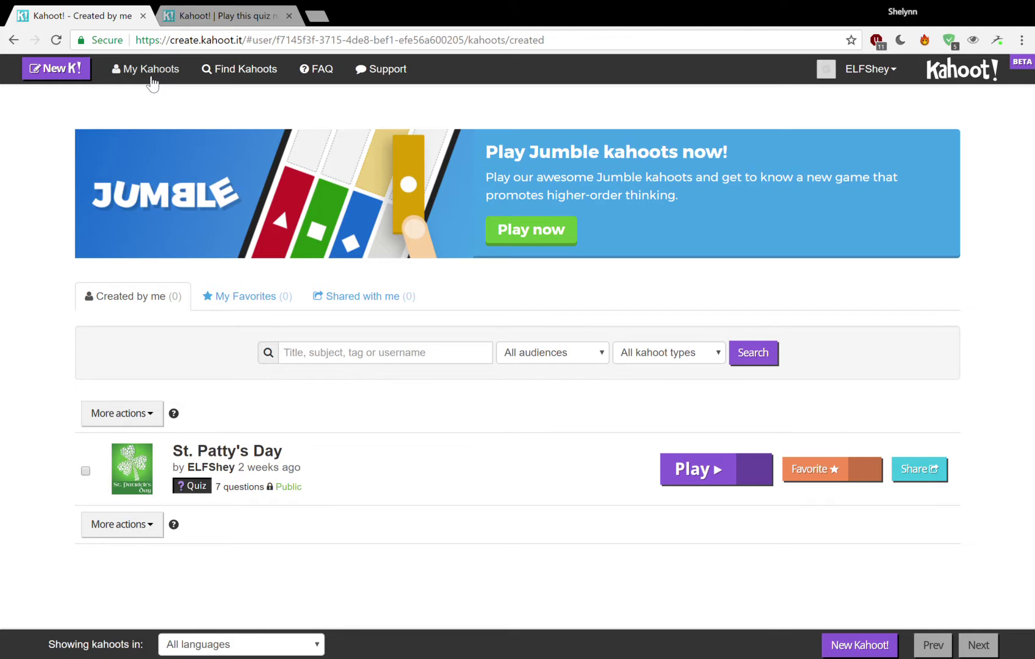
click(68, 69)
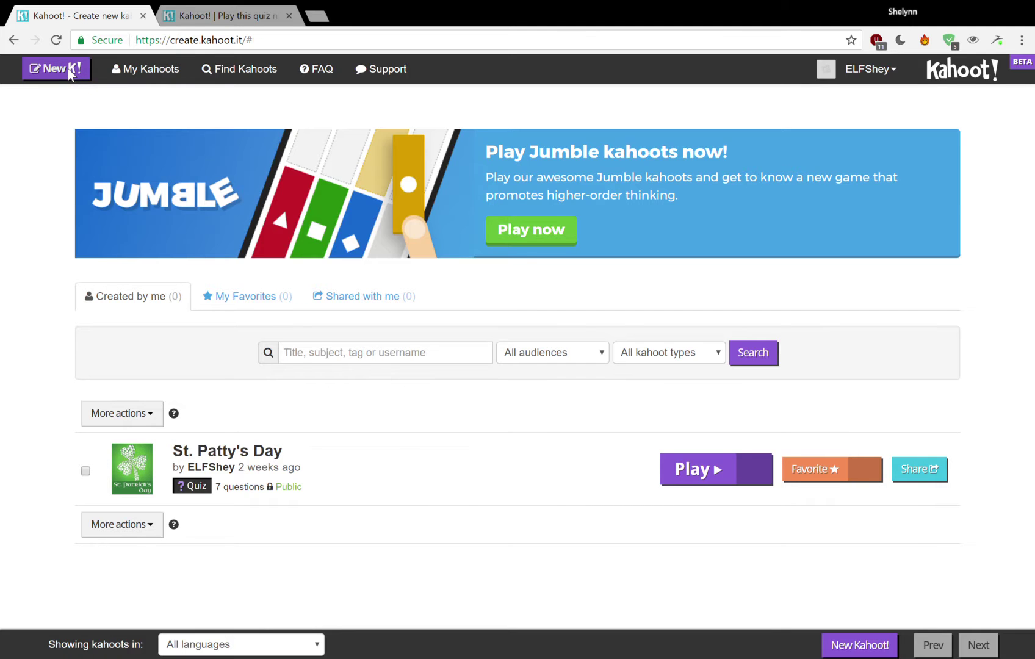
scroll(393, 400, down, 2)
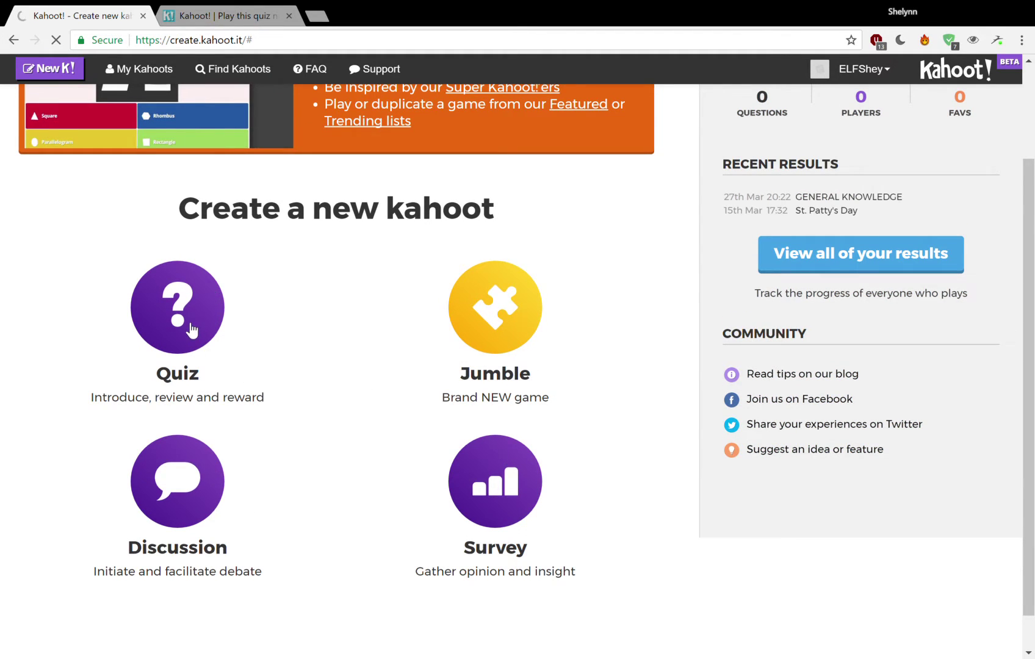
click(188, 386)
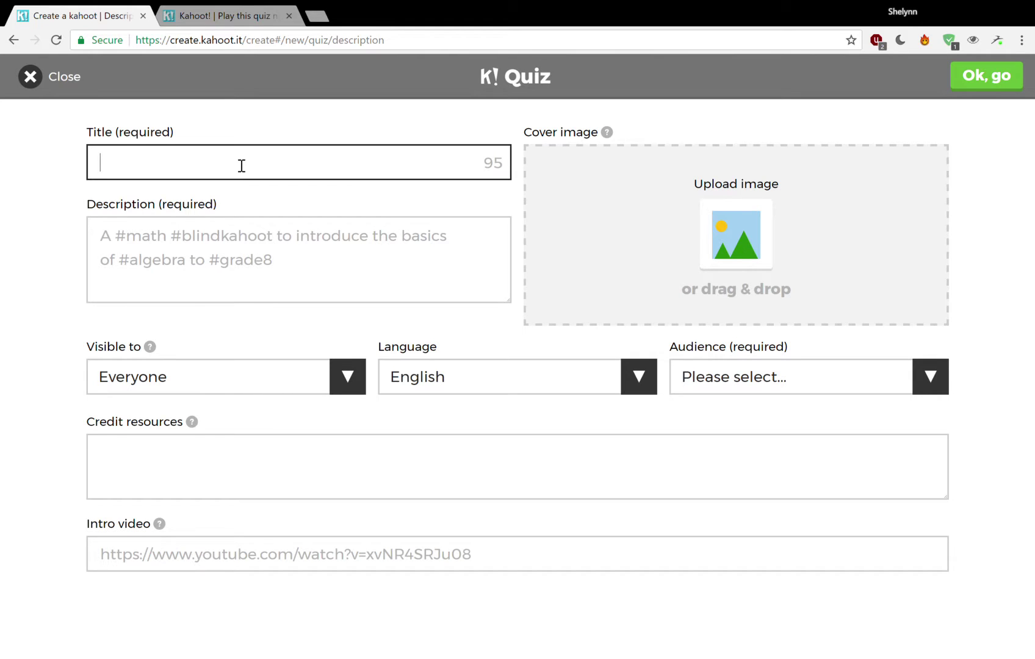
- Enter "U.S. Culture" as the title of the new quiz
text(U.S. Cultue)
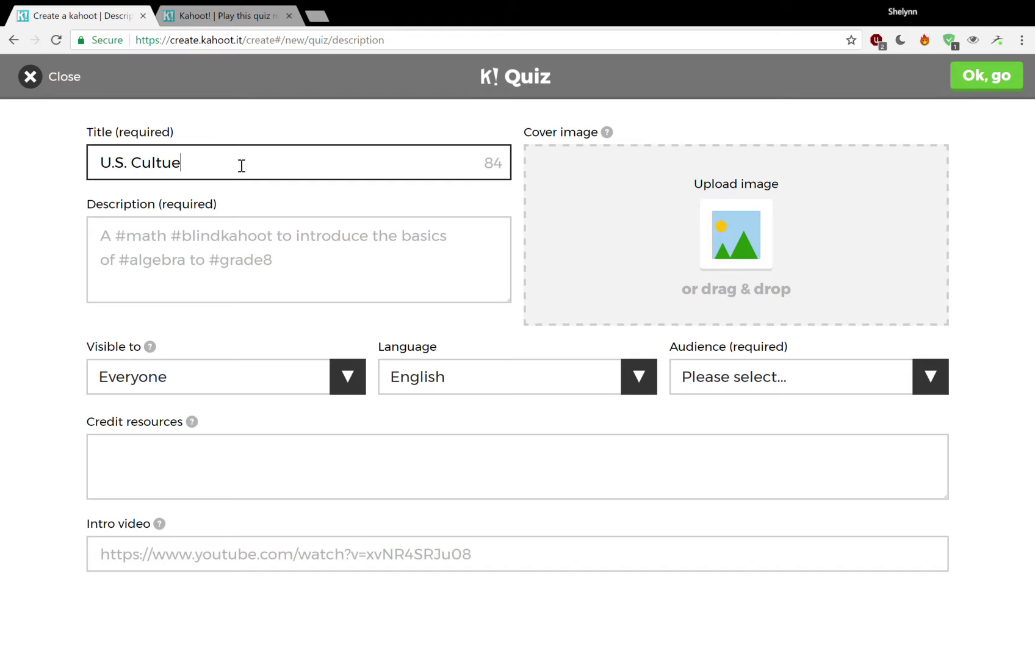
key(BackSpace)
text(re)
key(Tab)
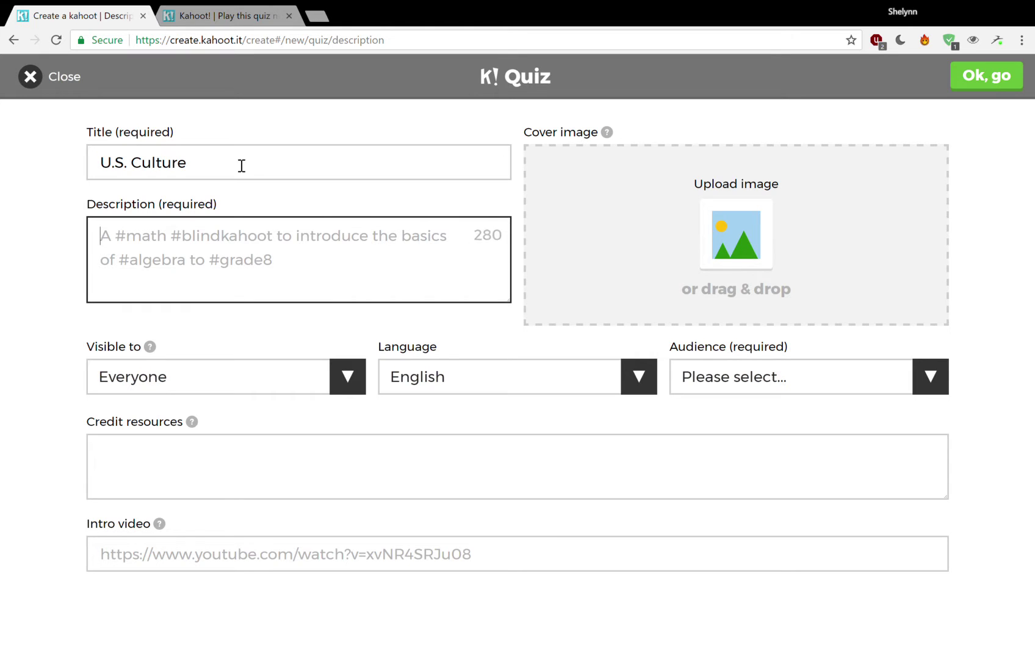
- Fill in the quiz description with "A brief overview of popular U.S. Culture"
text(A br)
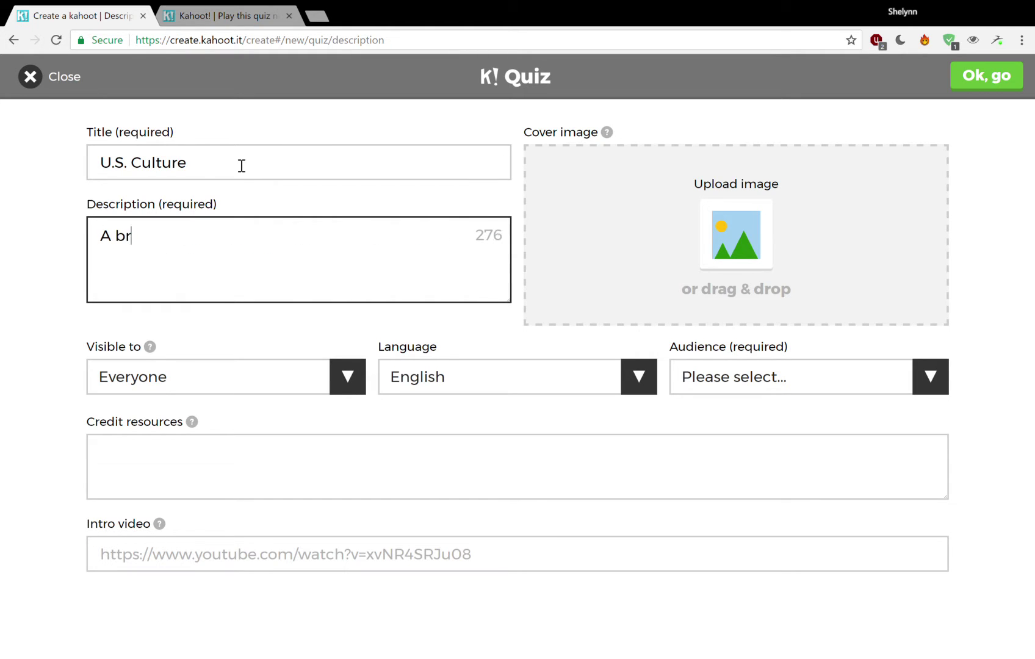
text(ief overview of pp)
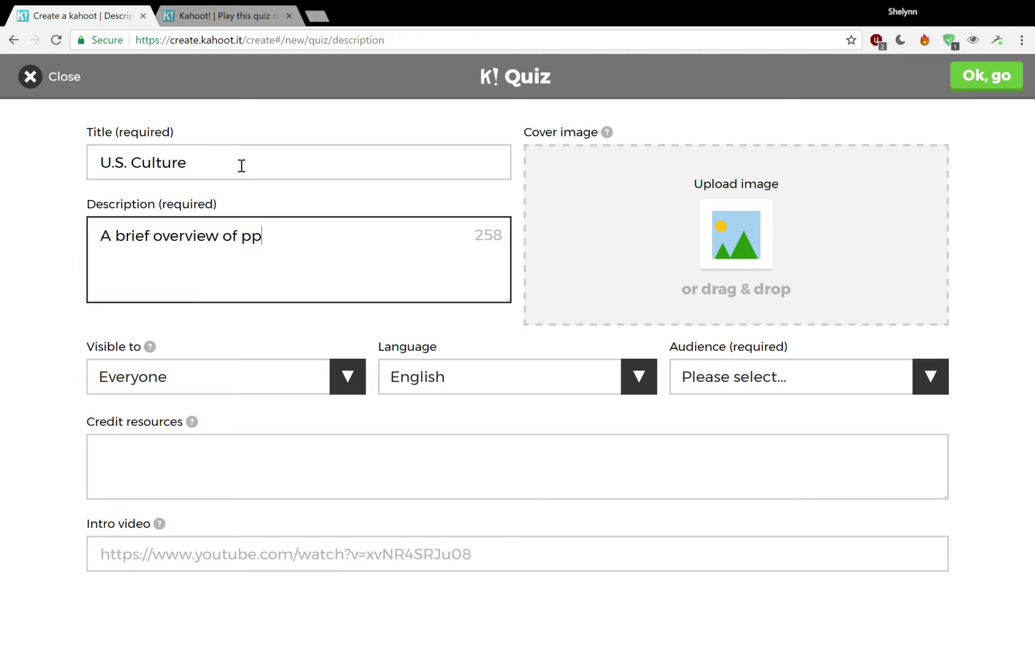
key(BackSpace)
text(opular )
text(U.S. Culture)
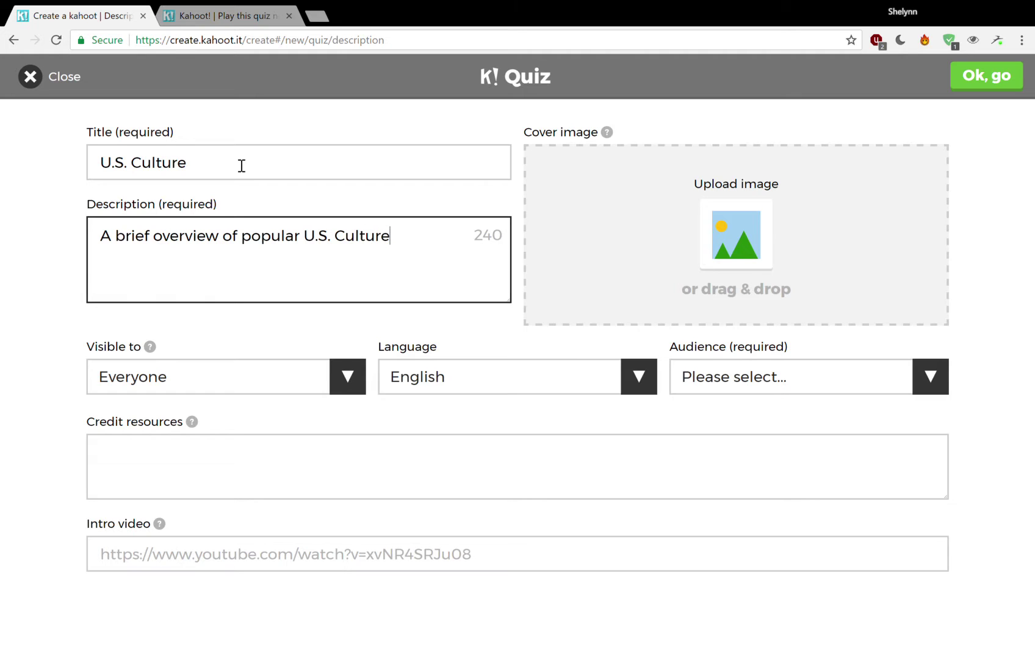
- Look at the optional credit resources and intro video fields and read the help for credit resources
click(97, 474)
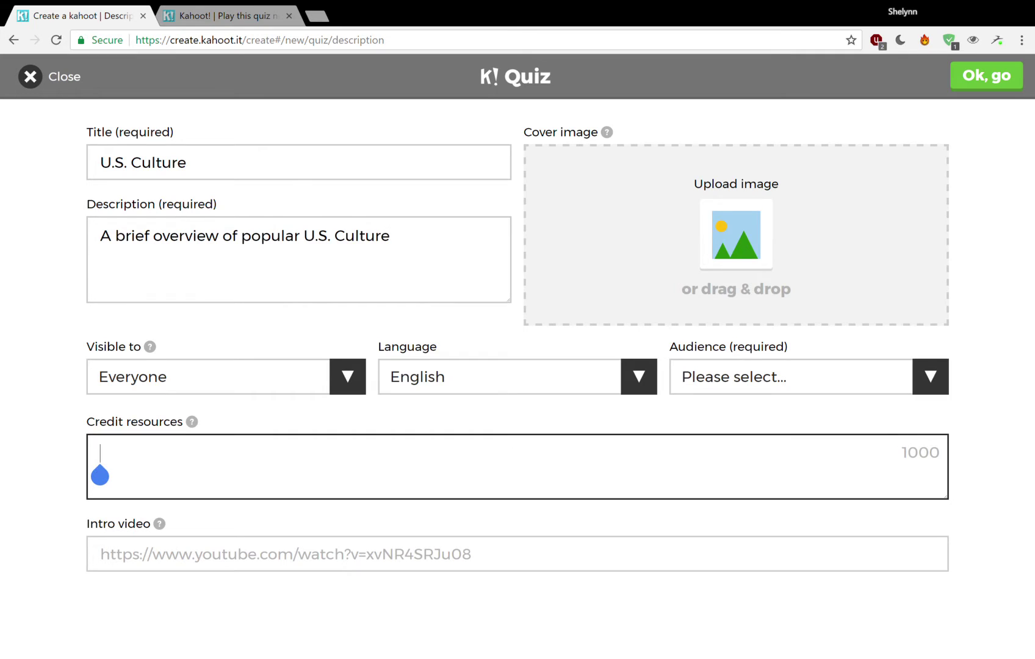
click(101, 554)
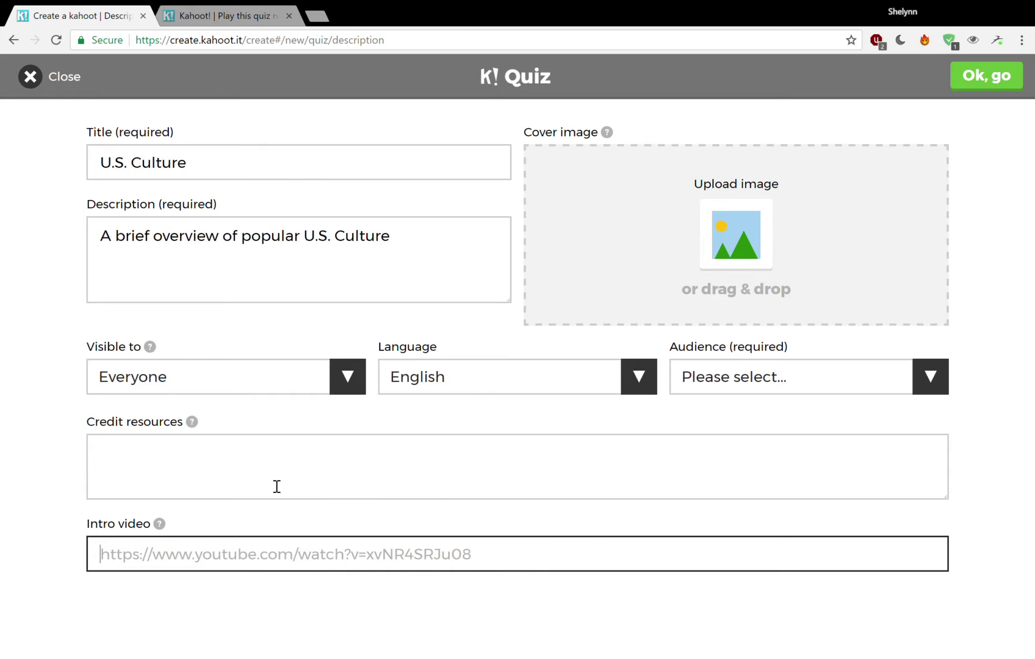
click(194, 425)
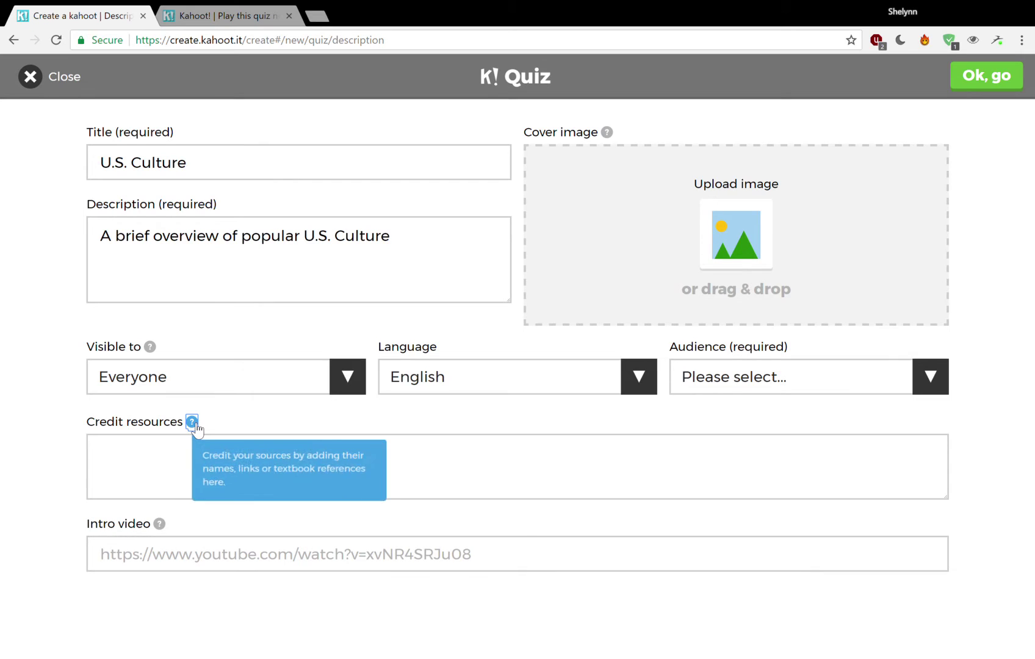
click(158, 465)
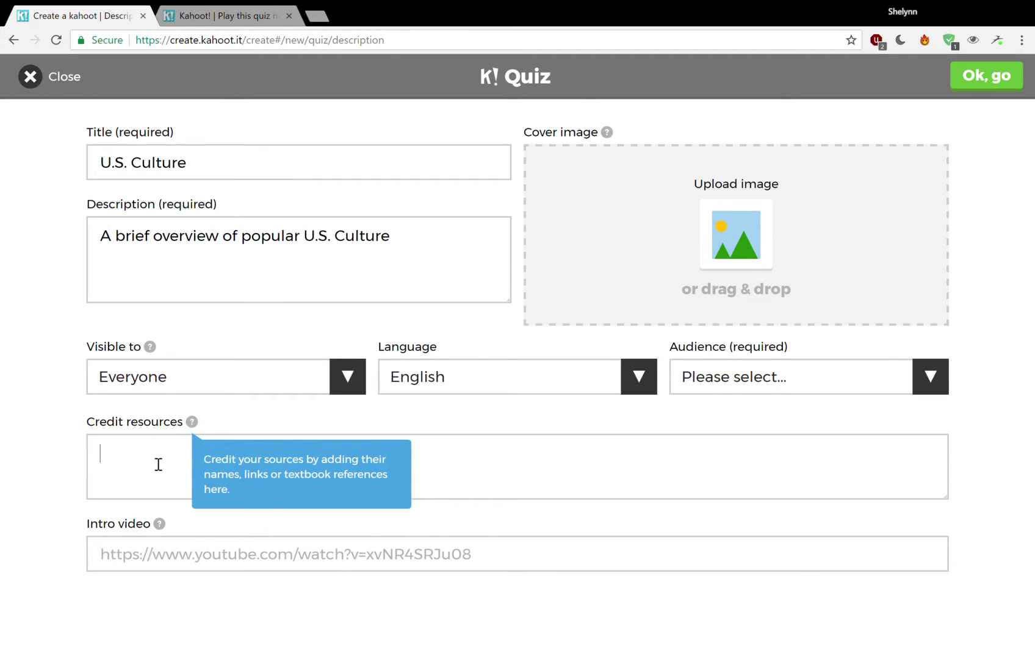
- Set the quiz audience to Social and submit the description to reach the quiz overview
click(964, 87)
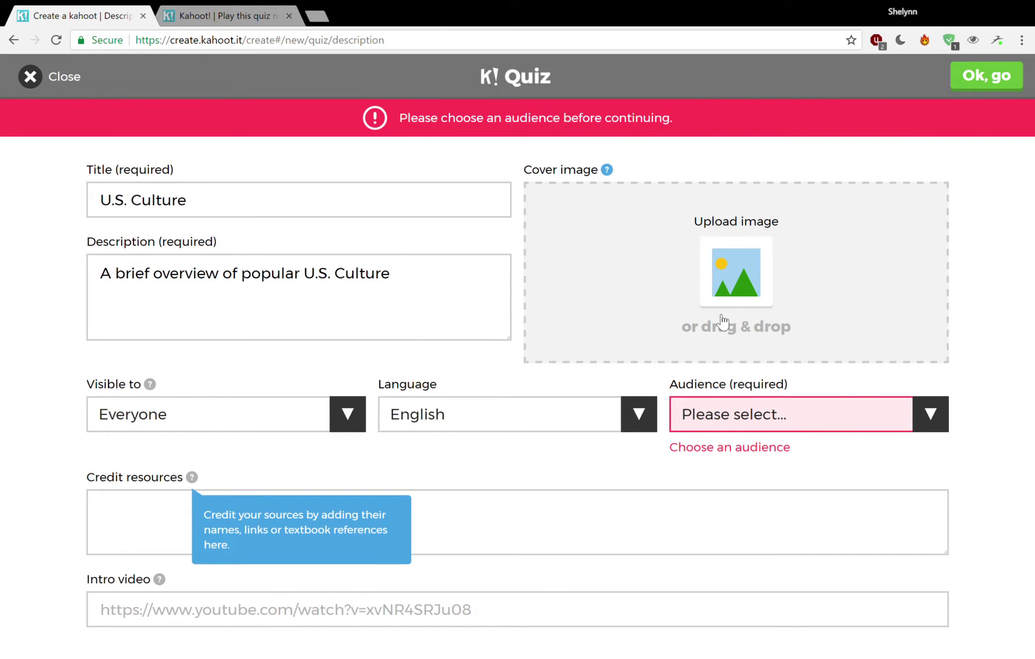
click(876, 418)
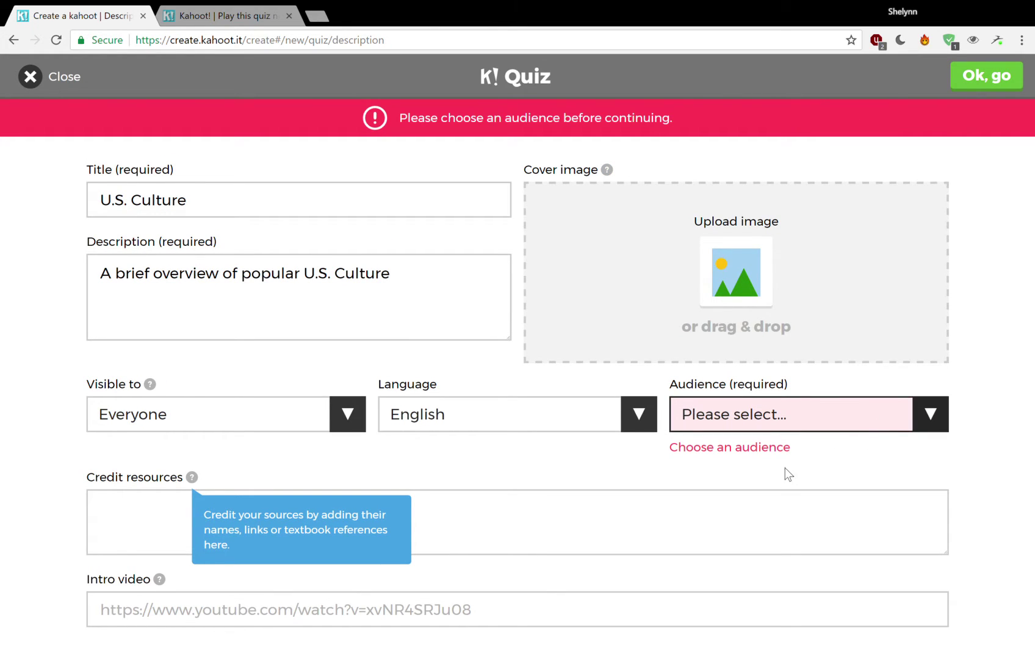
click(721, 559)
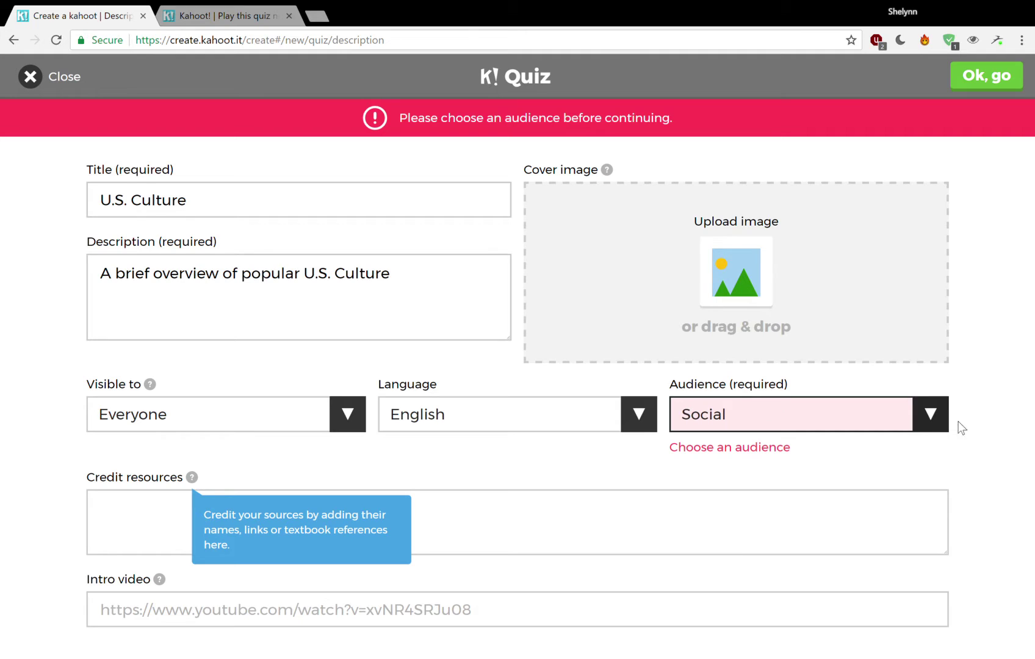
click(990, 78)
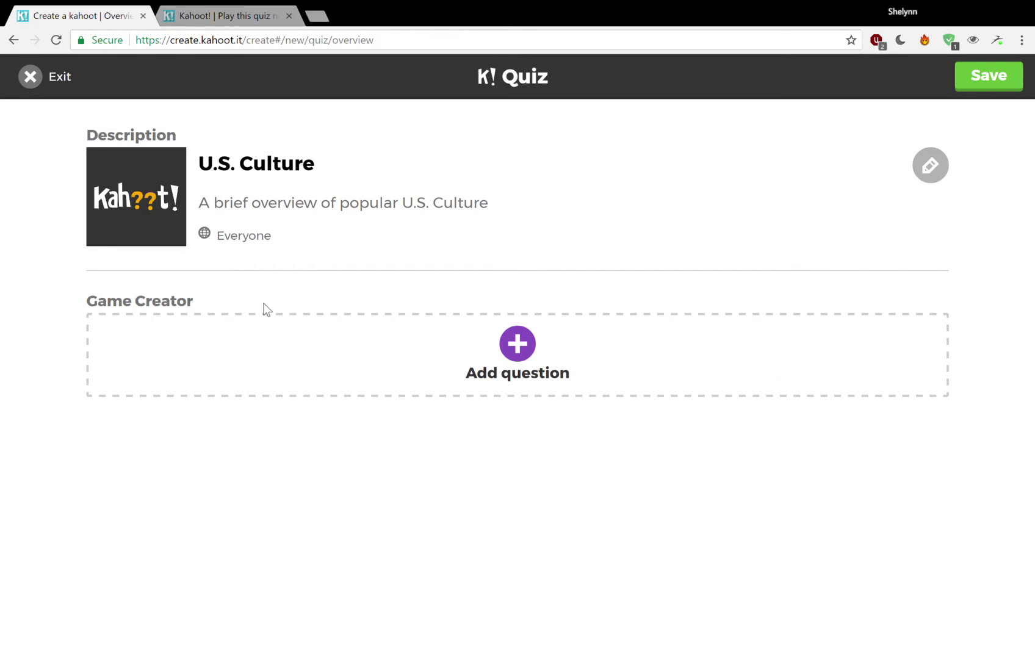
- Add a first question reading "Who sang the song "Backstreet's back" ?" with a time limit of 30 sec
click(530, 352)
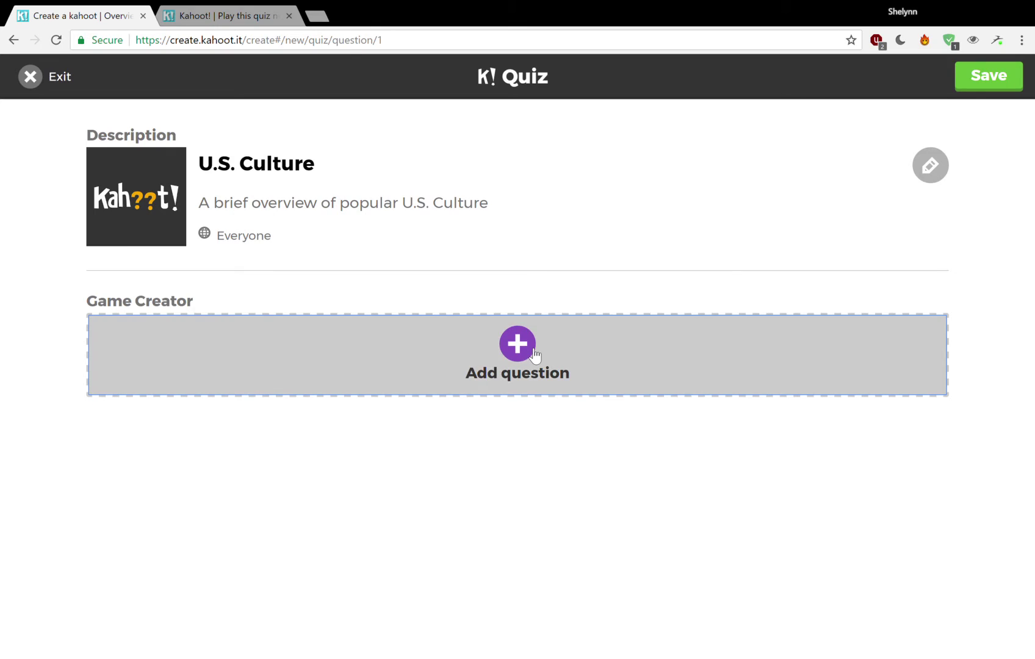
click(289, 174)
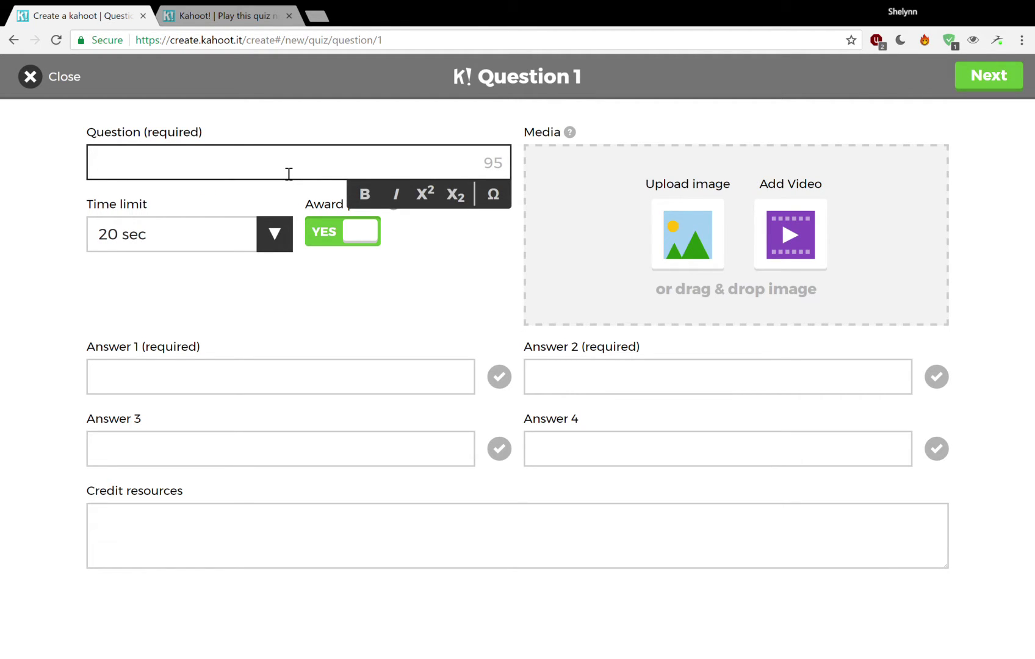
text(Who is the )
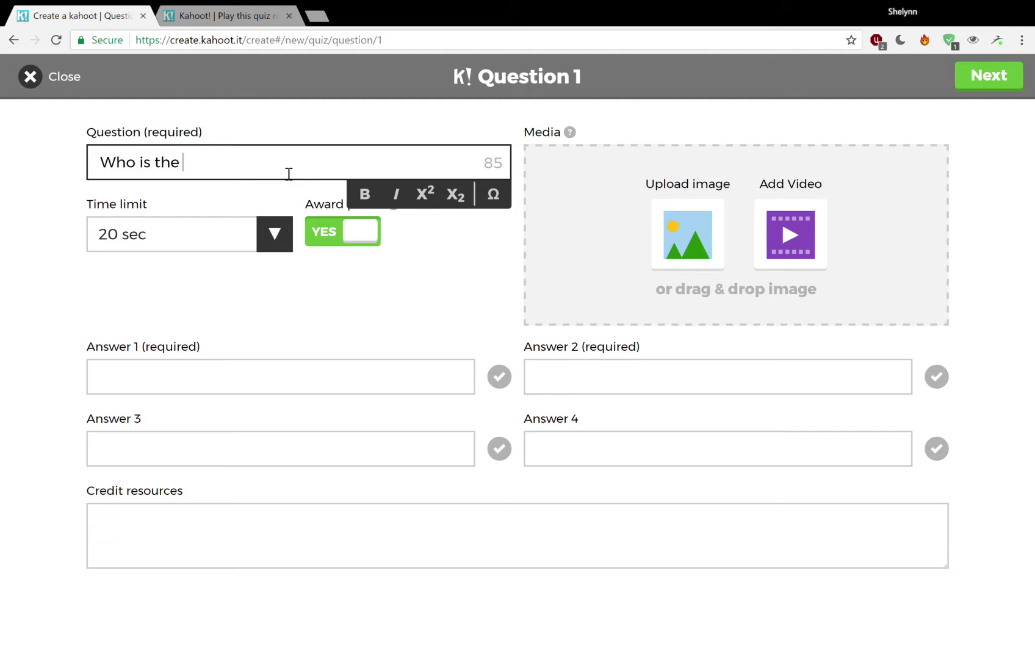
text(sin)
key(BackSpace)
key(BackSpace)
key(BackSpace)
key(BackSpace)
key(BackSpace)
key(BackSpace)
key(BackSpace)
key(BackSpace)
key(BackSpace)
text(sang the s)
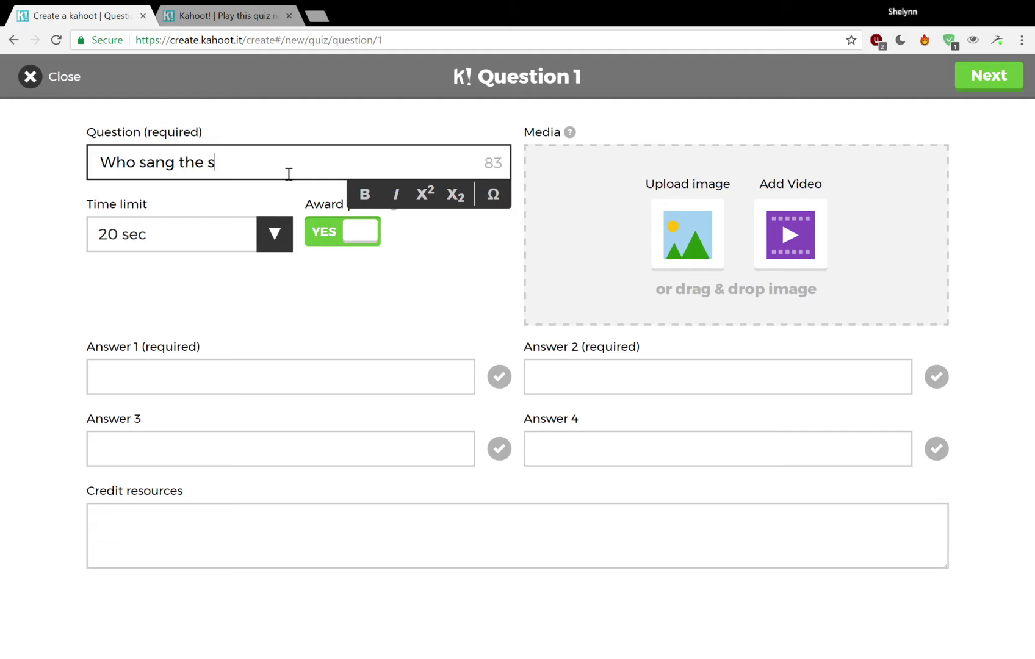
text(ong "Backsteet)
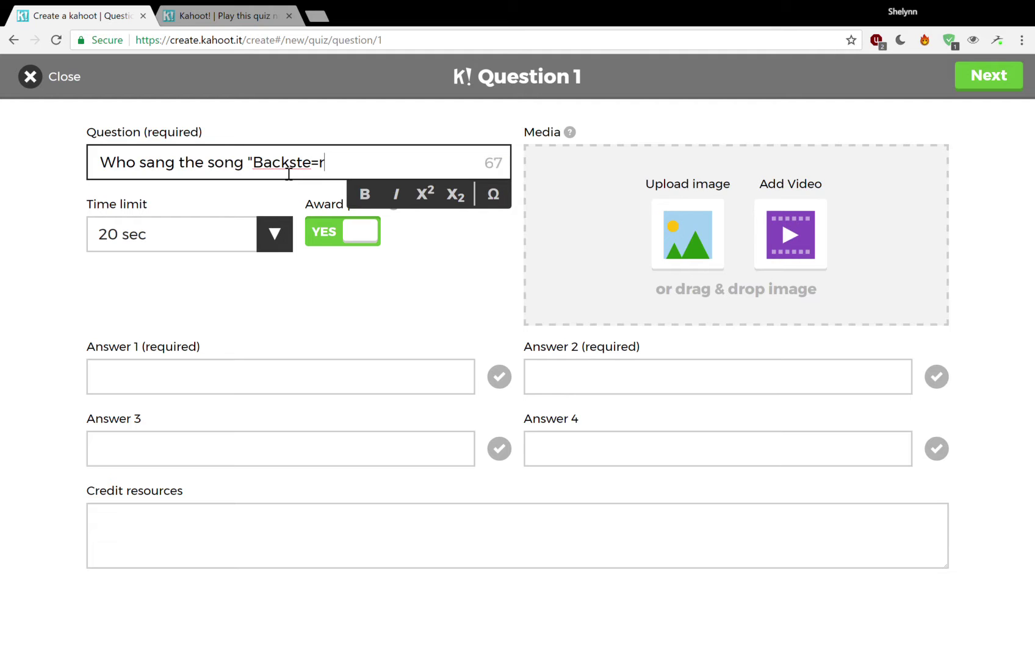
key(BackSpace)
key(BackSpace)
key(BackSpace)
text(reet's back)
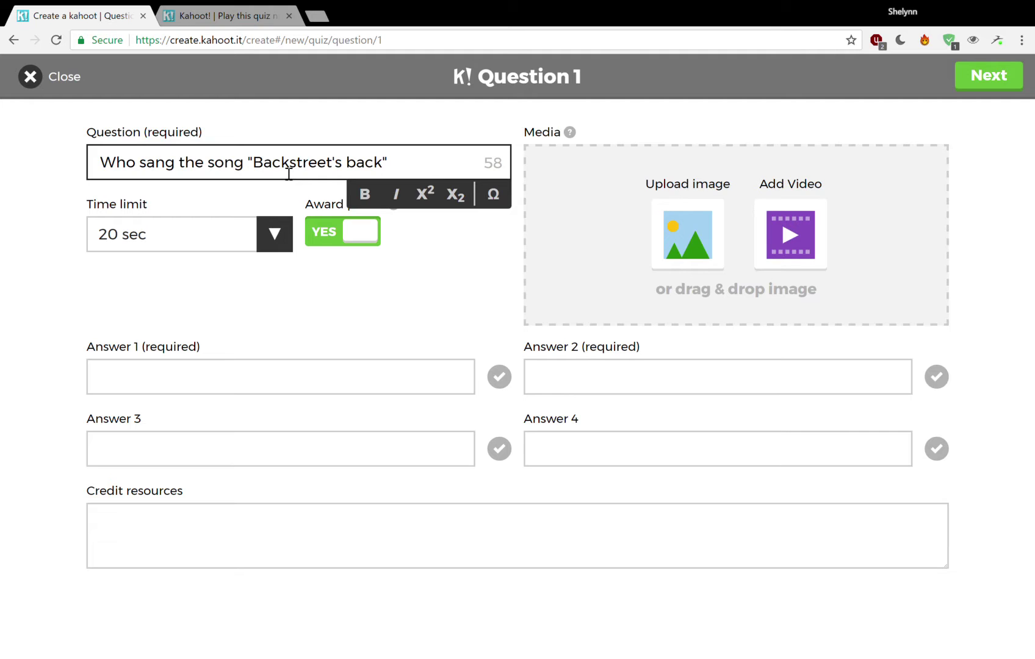
text(" ?)
click(272, 243)
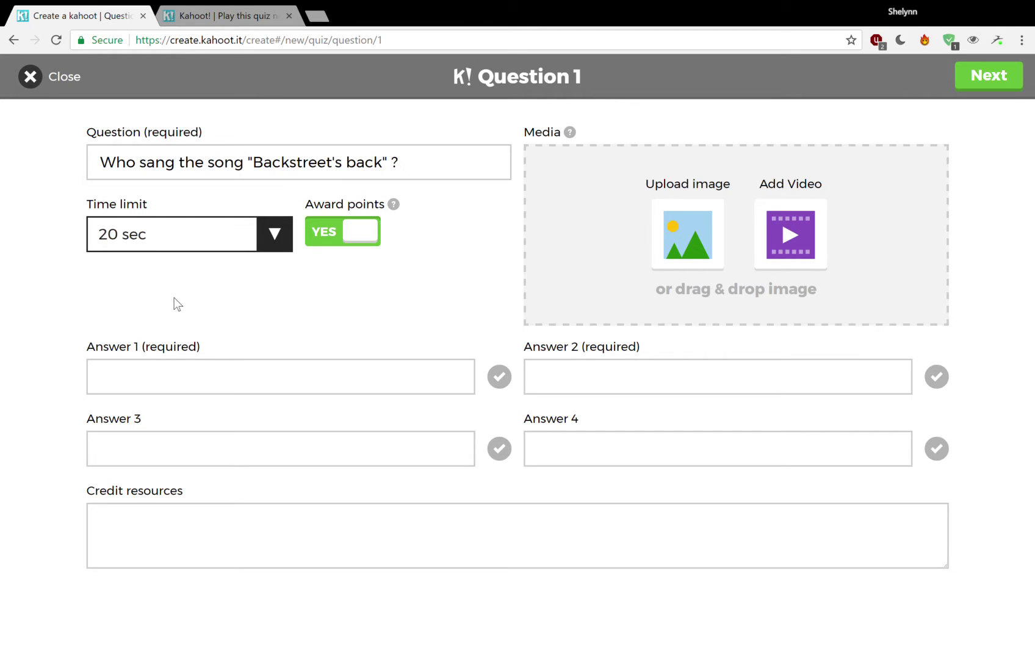
key(Down)
- Enter "N'Sync" as answer 1 and "Spice Girls" as answer 2 of the question
click(188, 375)
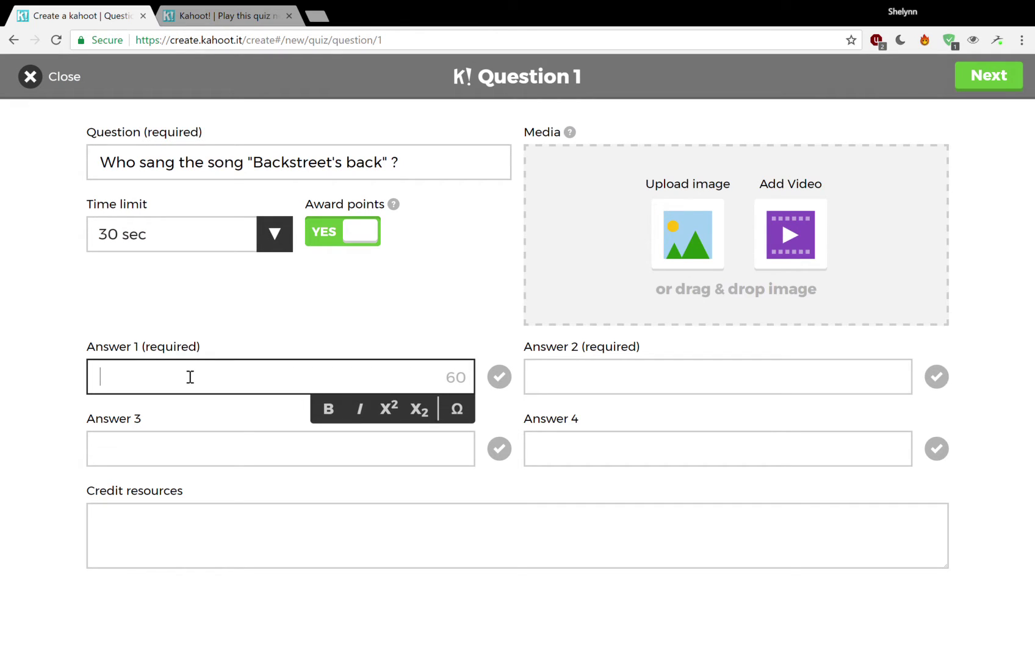
text(N'Sync)
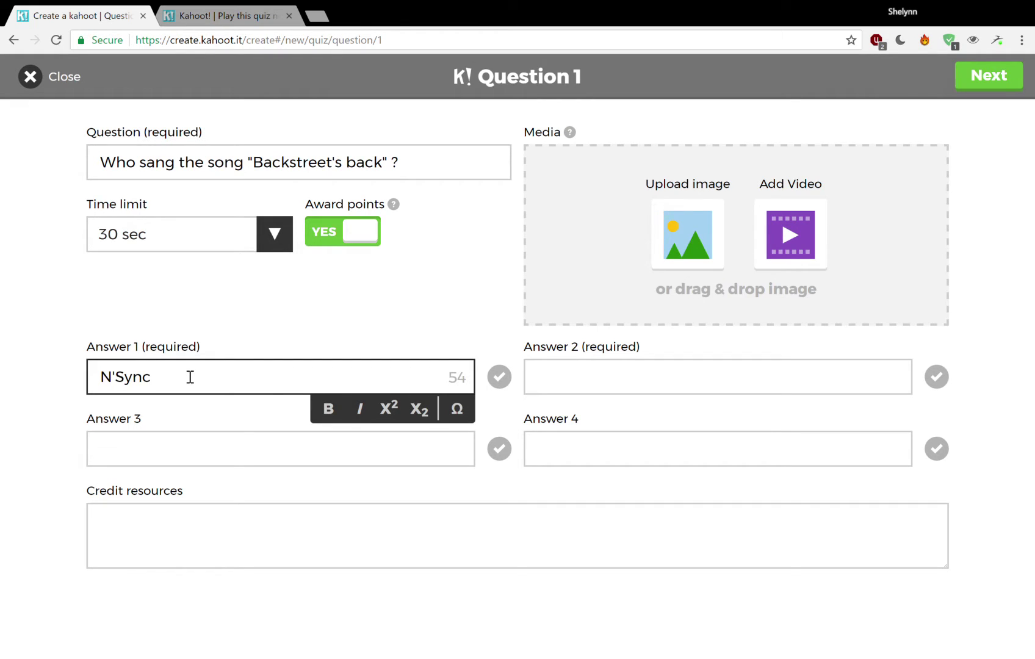
key(Tab)
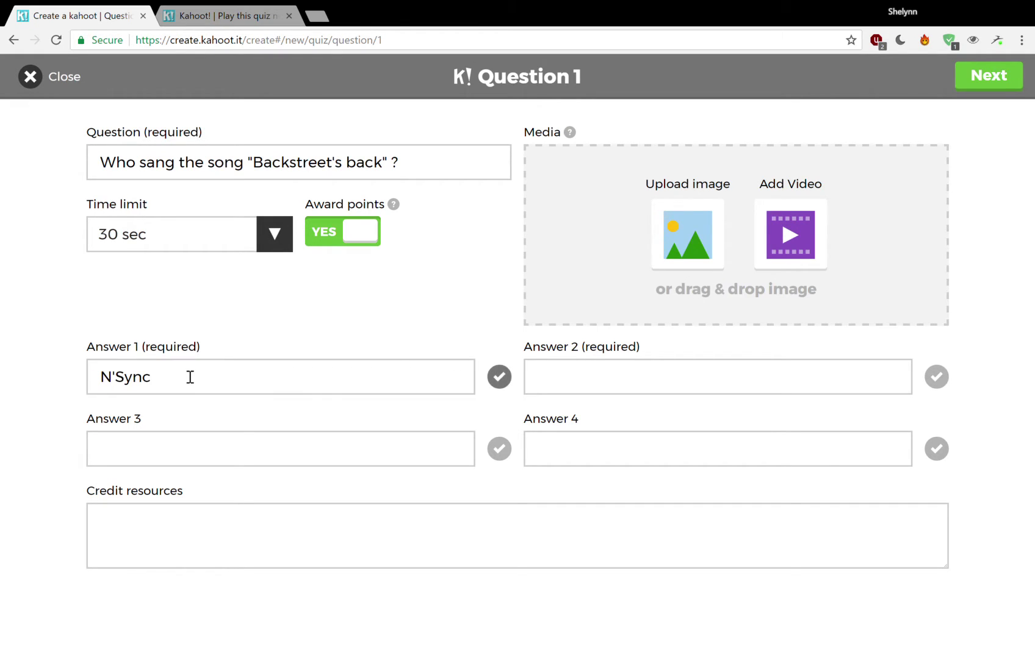
key(Tab)
text(Spice Girls)
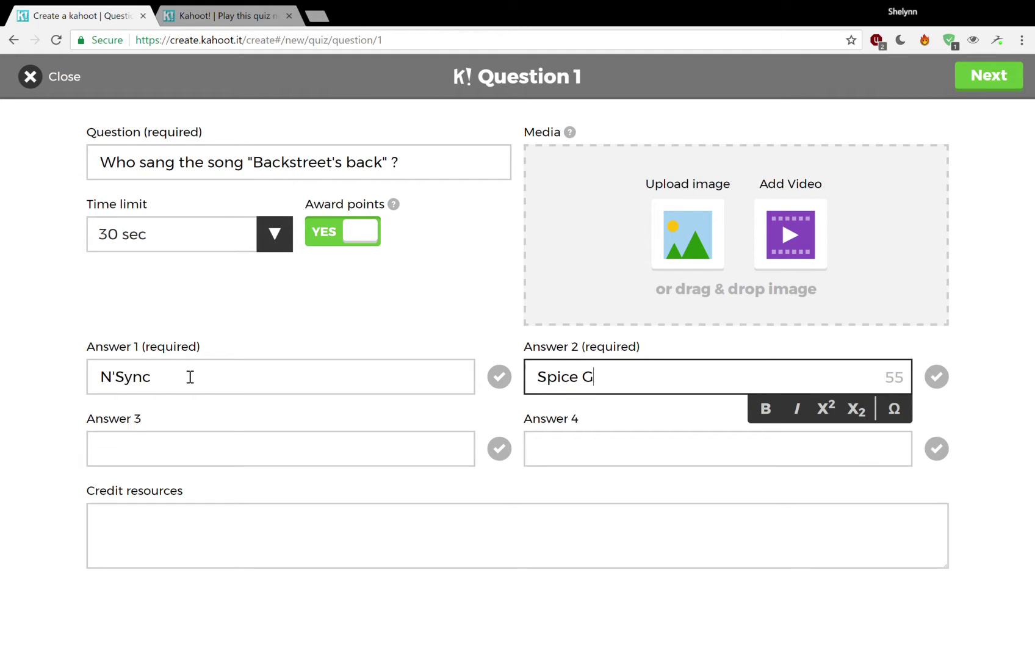
- Enter "Backstreet Boys" as answer 3 of the question
key(Tab)
key(Tab)
text(Bakcstr)
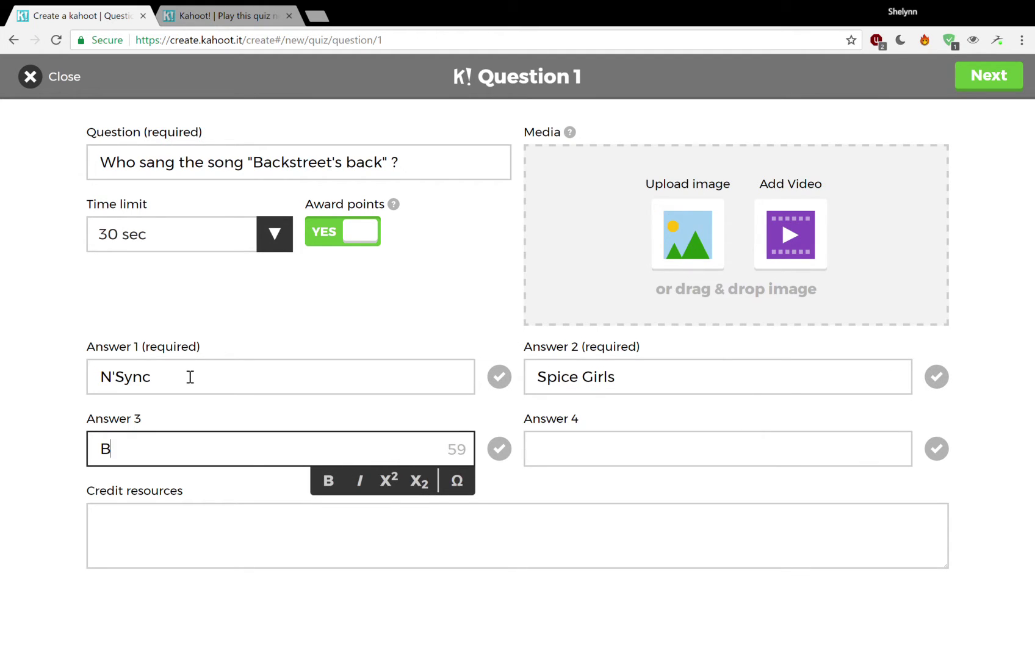
key(BackSpace)
key(BackSpace)
key(BackSpace)
key(BackSpace)
key(BackSpace)
text(cj)
key(BackSpace)
text(kstreet Boys)
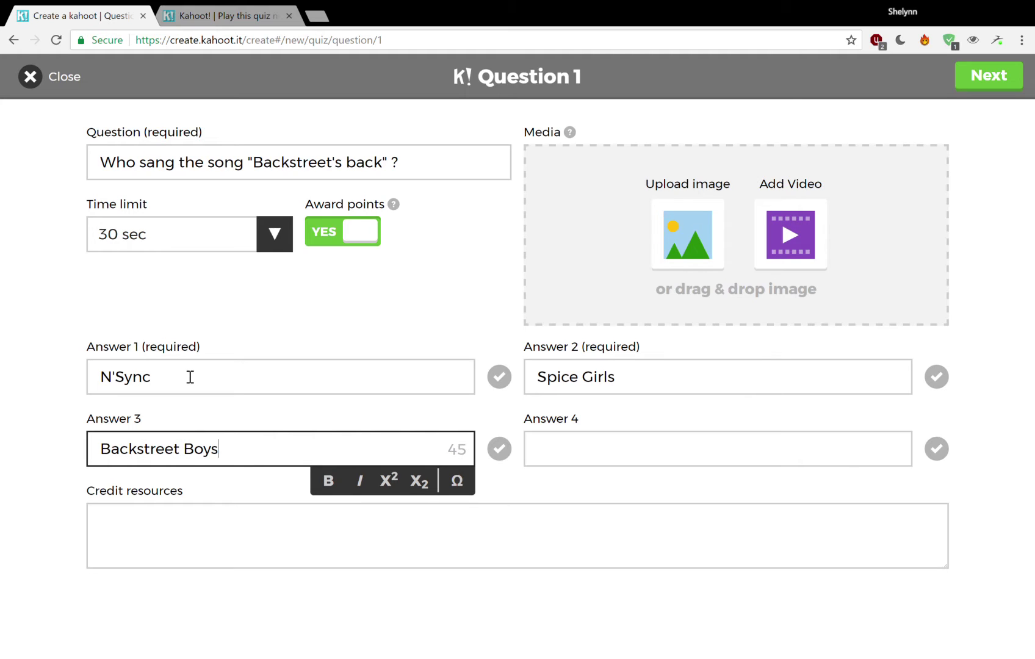
key(Tab)
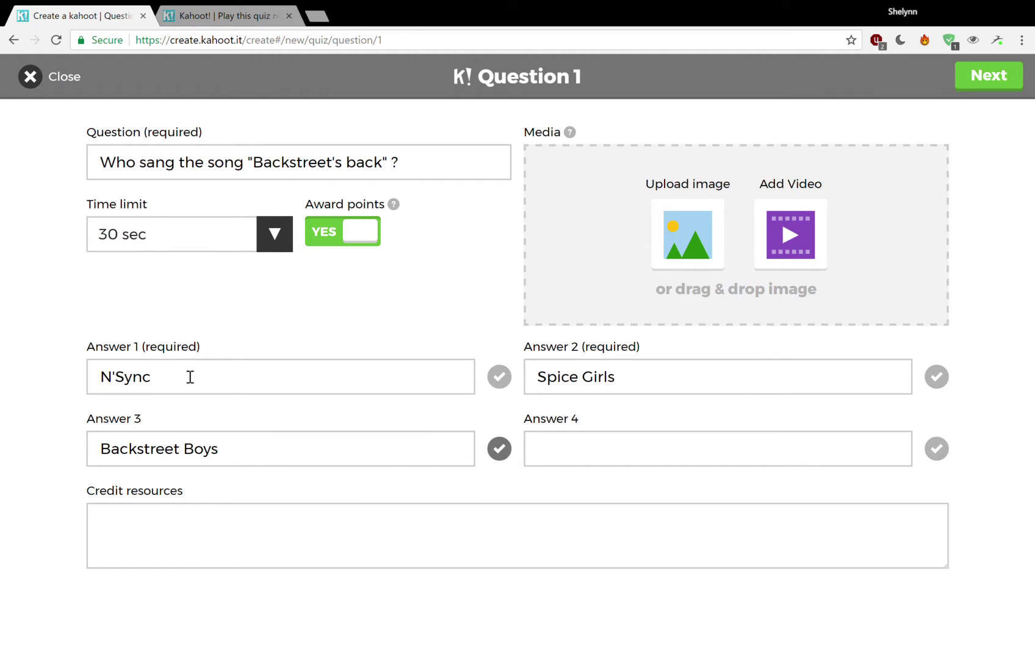
- Enter "The Jackson 5" as answer 4 and mark "Backstreet Boys" as the correct answer
key(Tab)
text(The Jack)
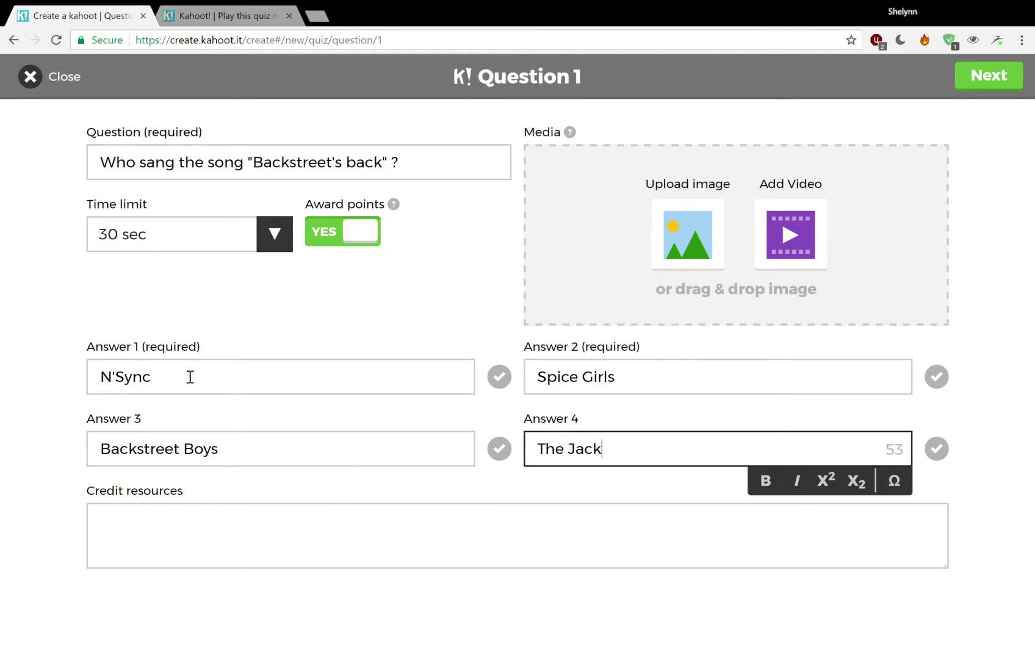
text(son 5)
click(498, 455)
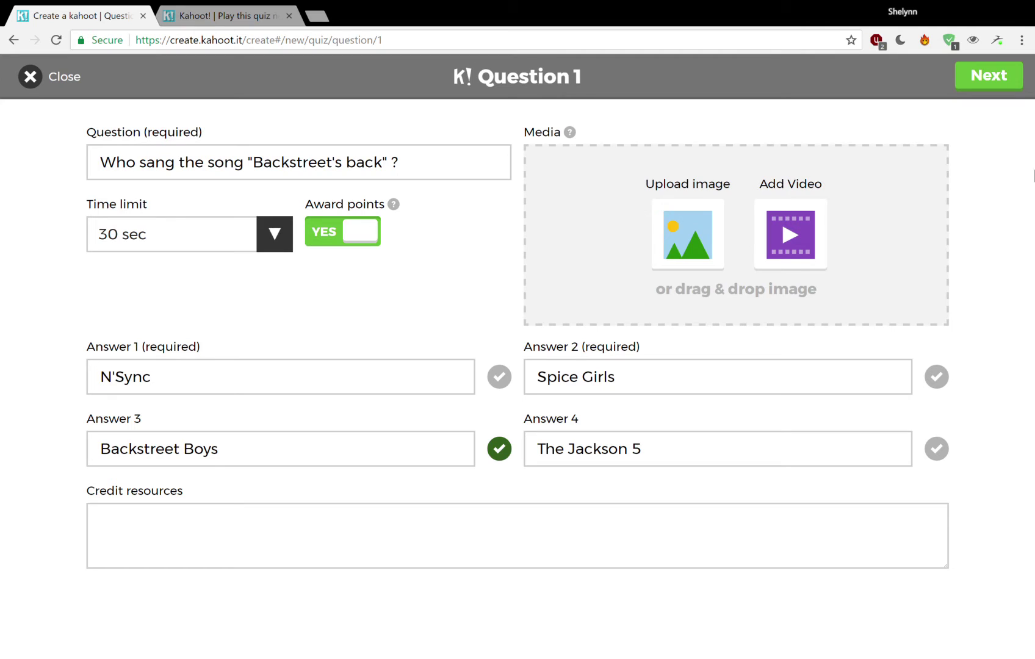
- Add the completed question to the U.S. Culture quiz and save the quiz
click(986, 77)
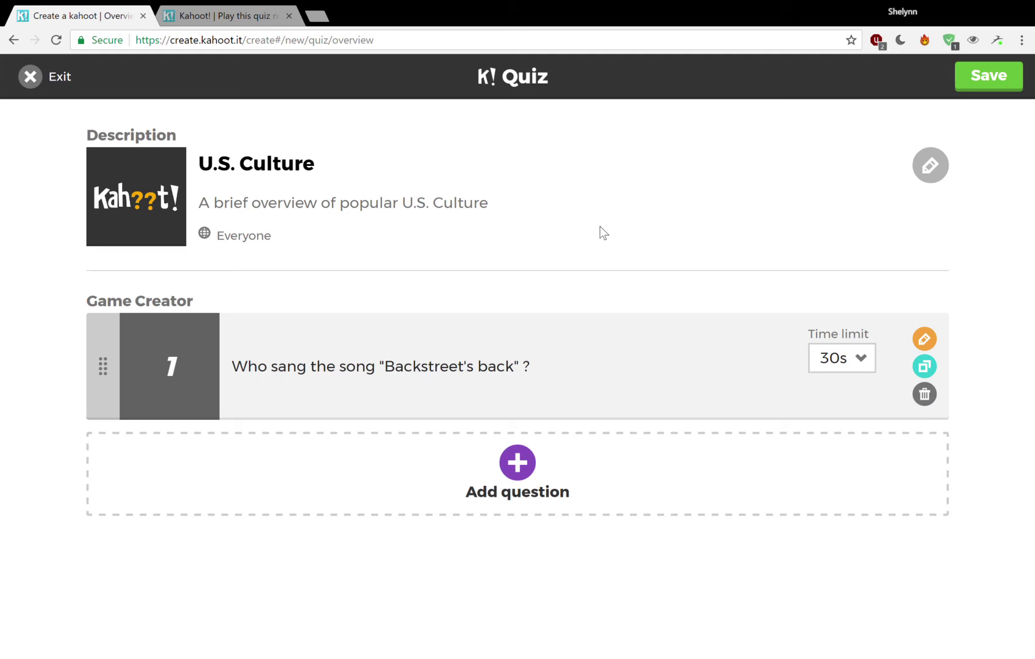
click(1006, 73)
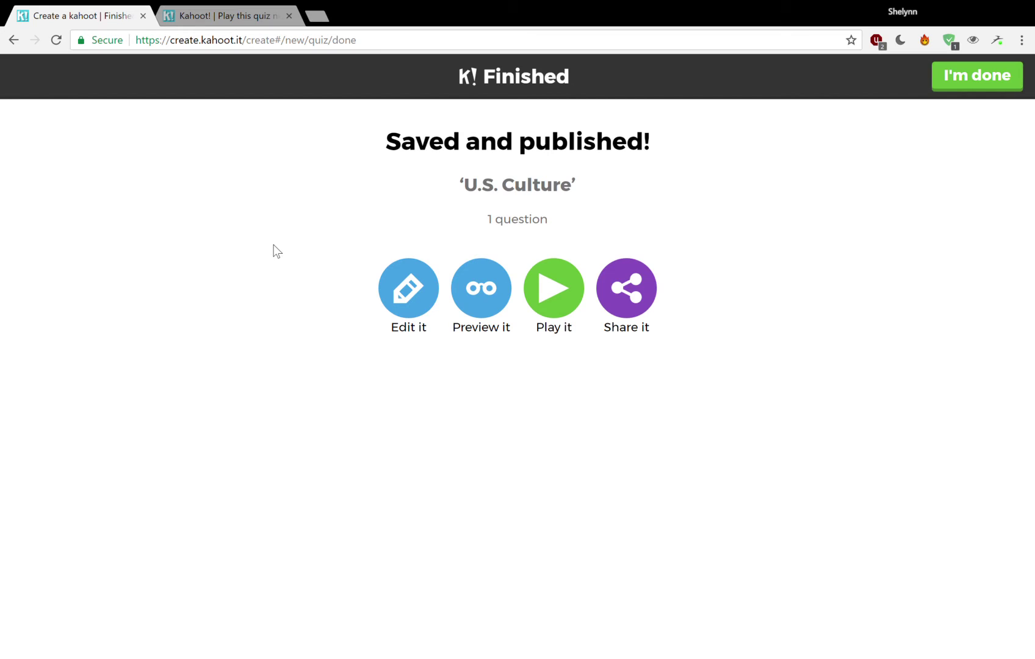
- Preview the saved quiz in Classic player-versus-player mode, start the game once a player has joined, and advance past the question to the podium
click(480, 305)
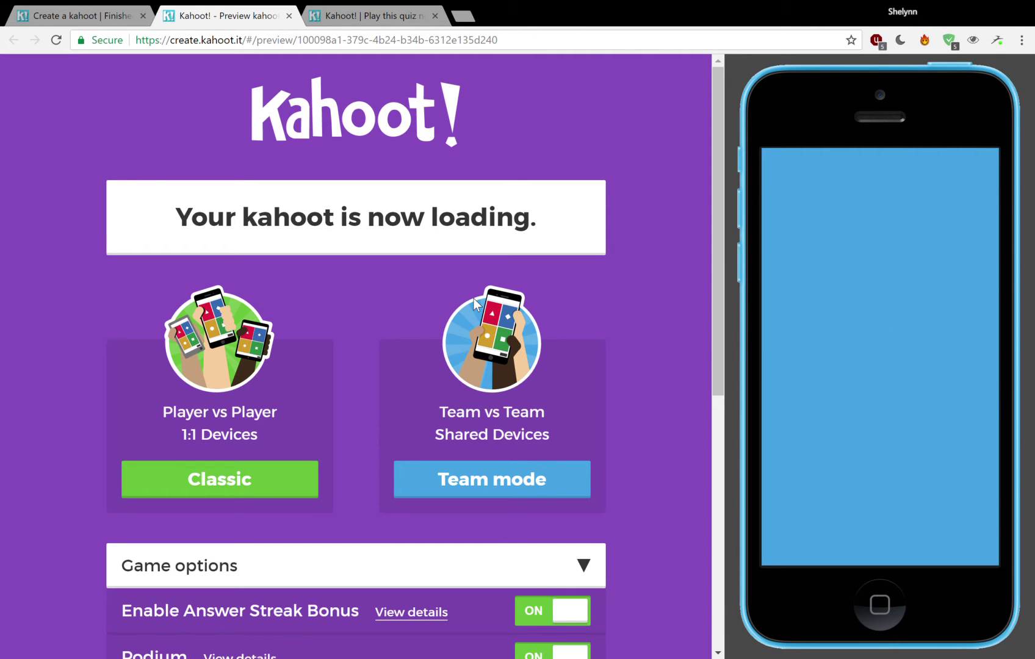
click(237, 486)
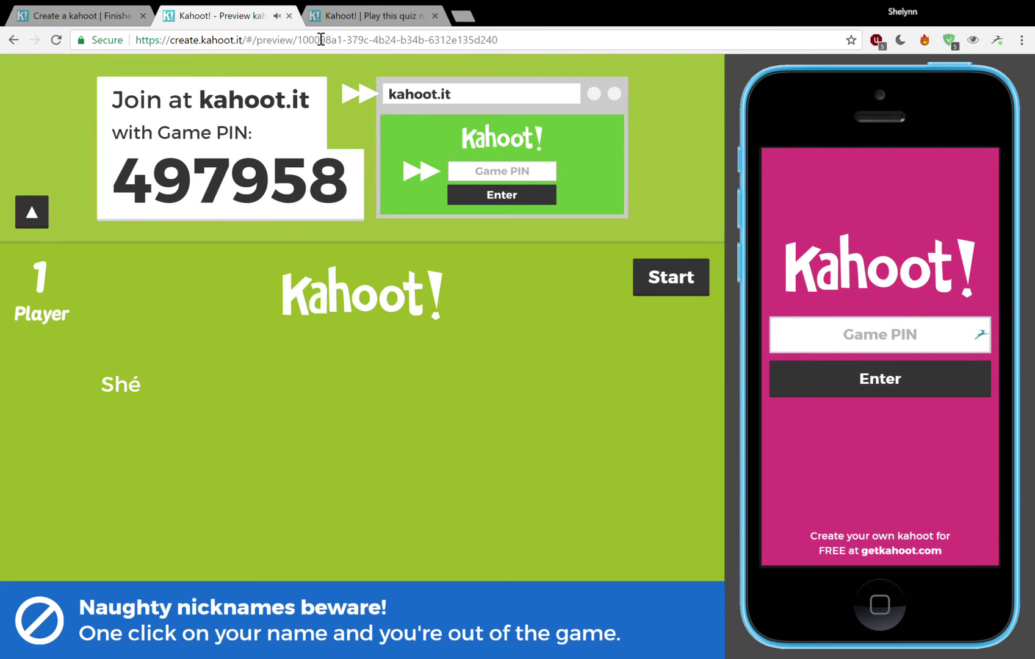
click(657, 273)
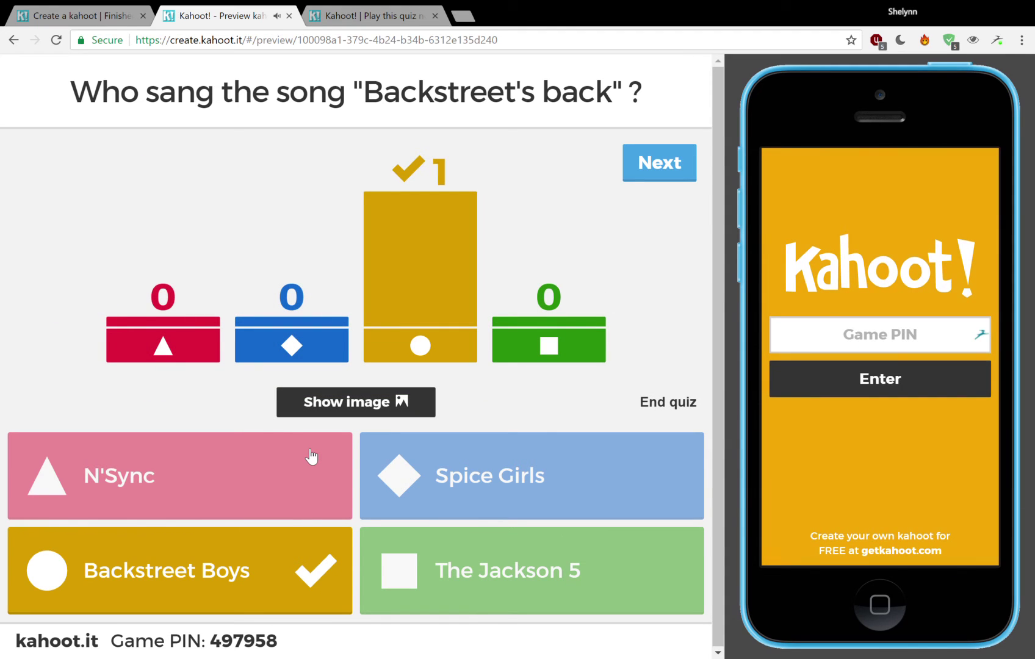
click(649, 173)
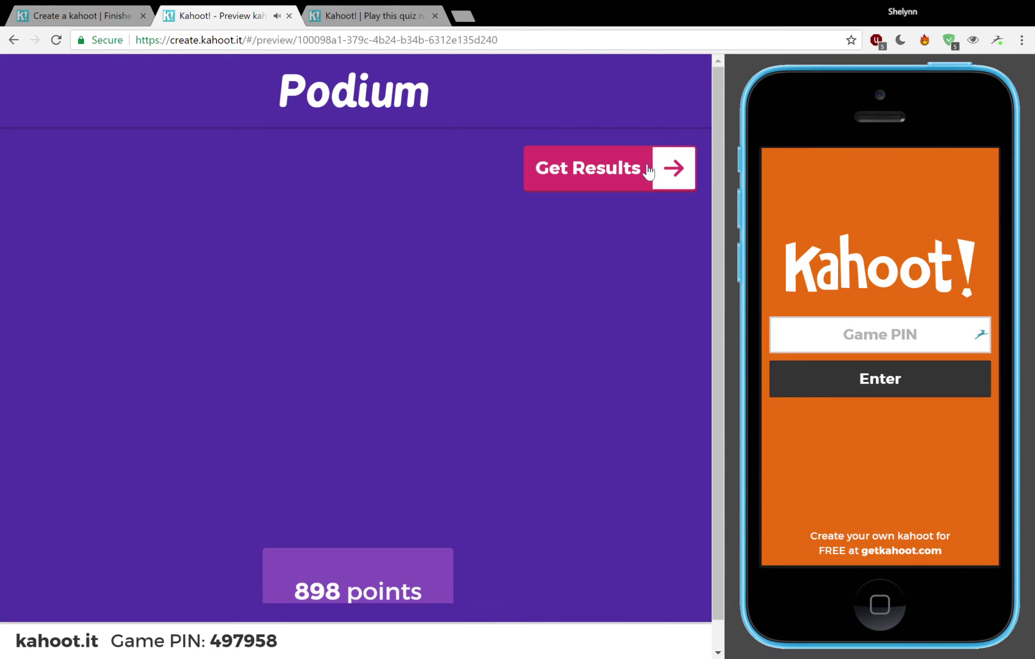